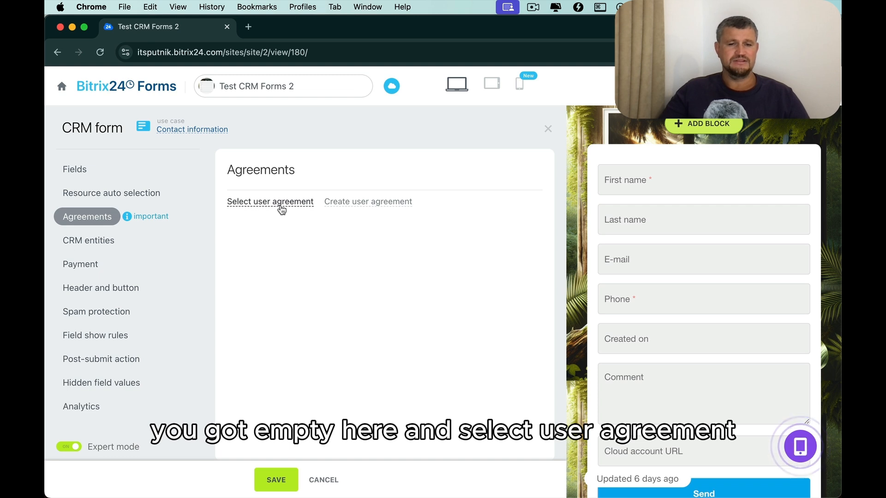
Look through the existing user agreements for the CRM form, then start creating a new user agreement
scroll(305, 238, "down", 3)
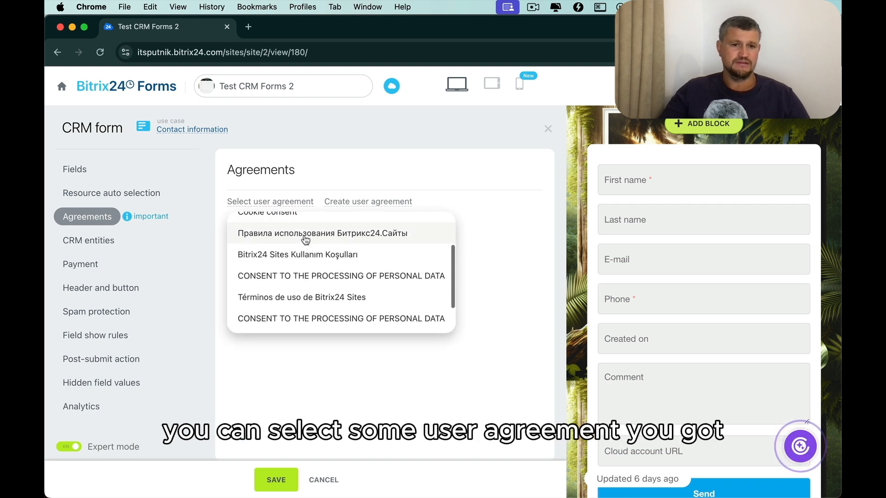
scroll(302, 235, "up", 3)
left_click(301, 233)
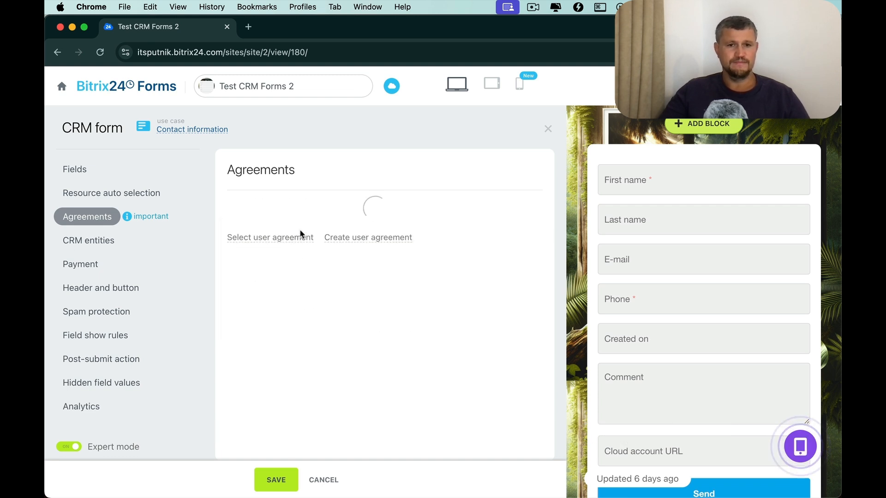
left_click(369, 244)
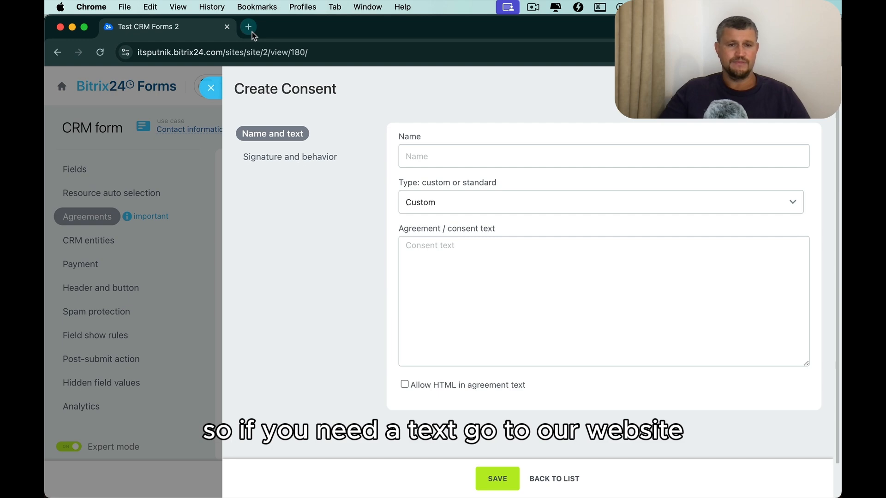
Open emcsoft.io in a new tab and display the consent text linked from the form on its Bitrix24 Academy page
left_click(250, 29)
type("emc")
key("Return")
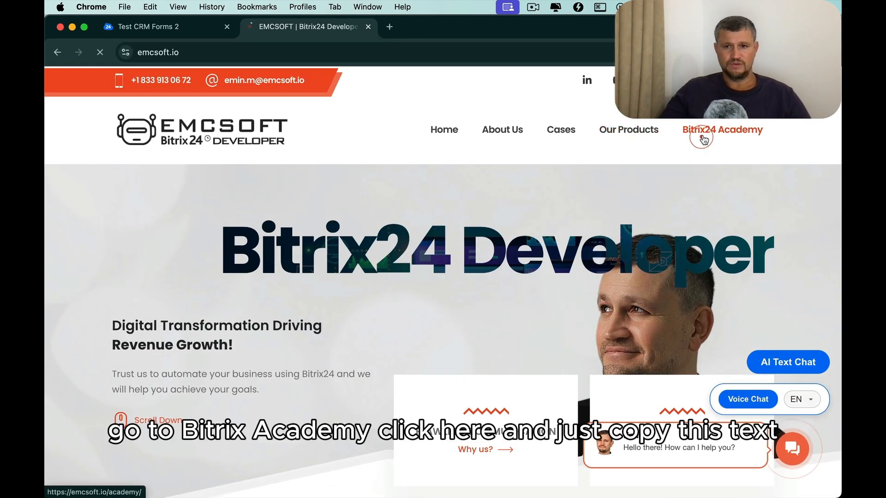
left_click(703, 139)
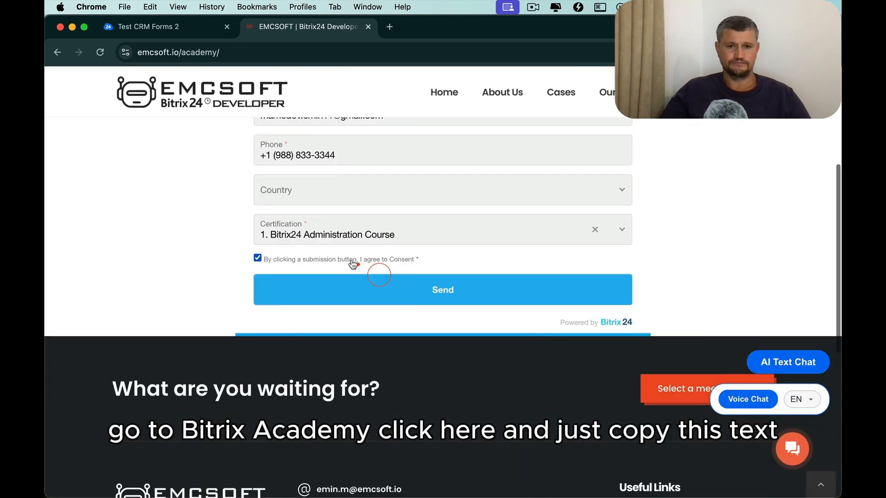
left_click(350, 259)
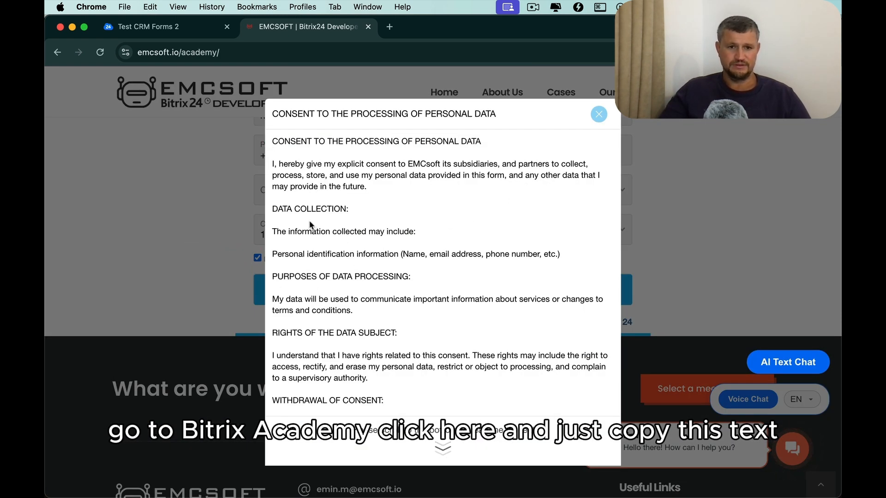
Copy the entire consent text from the website and paste it as the agreement text of the new consent
mouse_move(272, 140)
left_mouse_down()
mouse_move(352, 431)
mouse_move(537, 432)
mouse_move(472, 344)
mouse_move(272, 139)
left_mouse_up()
scroll(386, 401, "down", 5)
key("super+c")
key("ctrl+shift+Tab")
left_click(461, 283)
key("super+v")
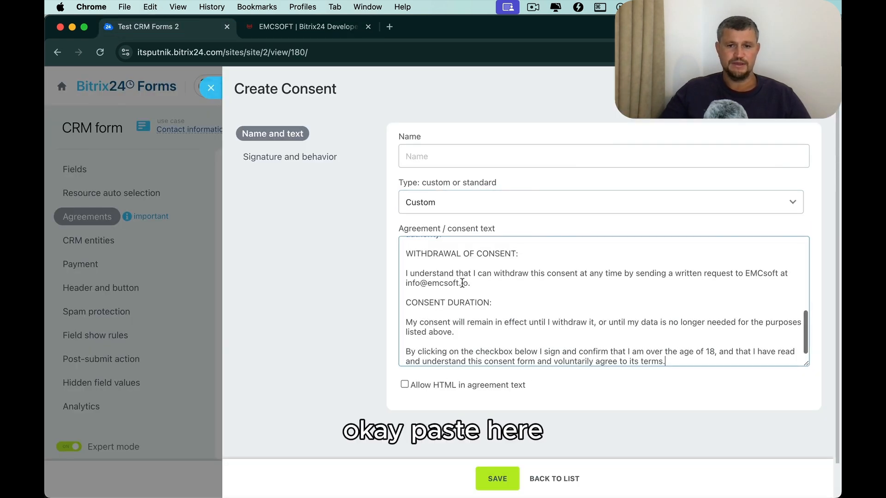
Name the consent "CONSENT TO THE PROCESSING OF PERSONAL DATA" using the heading of its text, and save it
scroll(461, 283, "up", 3)
scroll(462, 282, "up", 10)
triple_click(495, 246)
key("super+c")
left_click(506, 155)
key("super+v")
key("Tab")
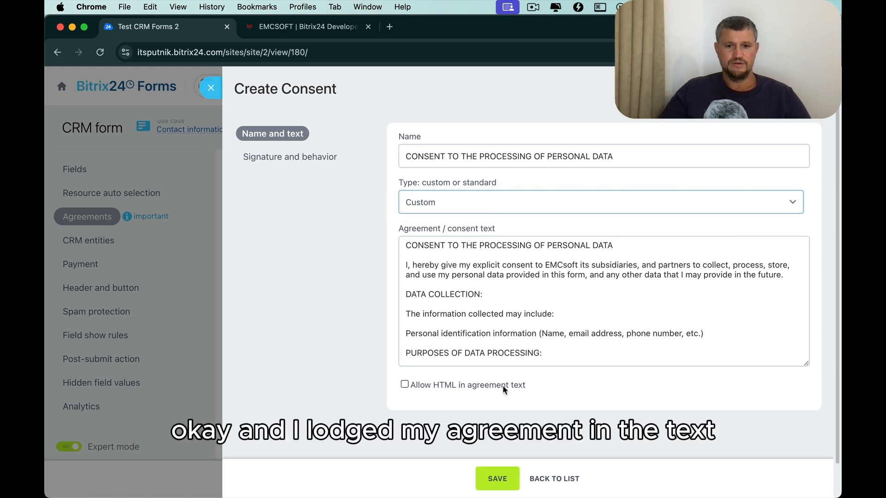
left_click(496, 479)
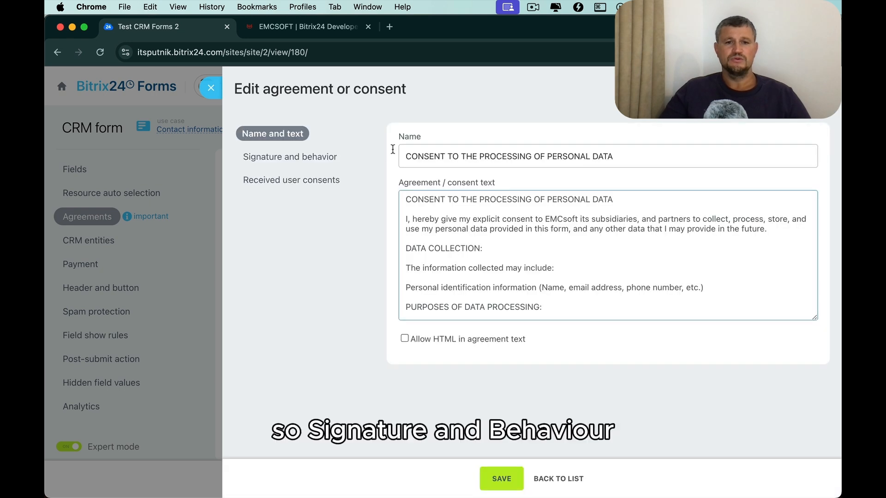
Review the agreement's signature and behavior settings, including the consent checkbox title and the third-party link option
left_click(329, 163)
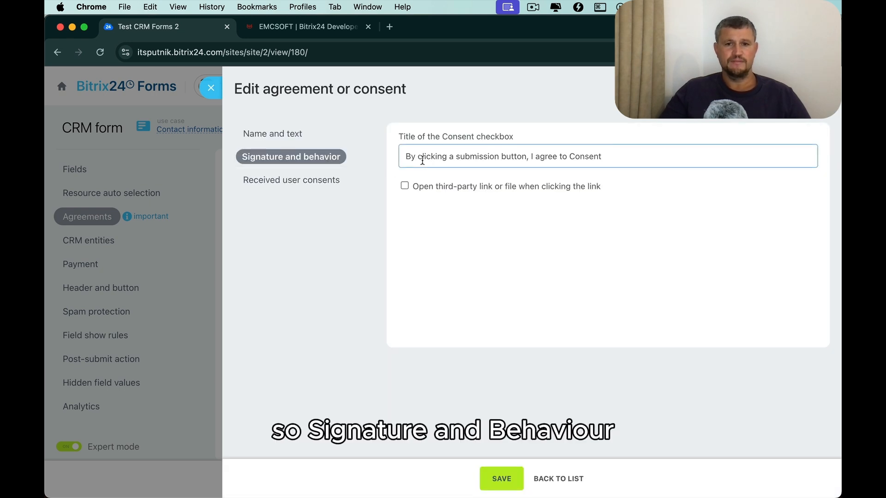
left_click_drag(623, 162, 474, 144)
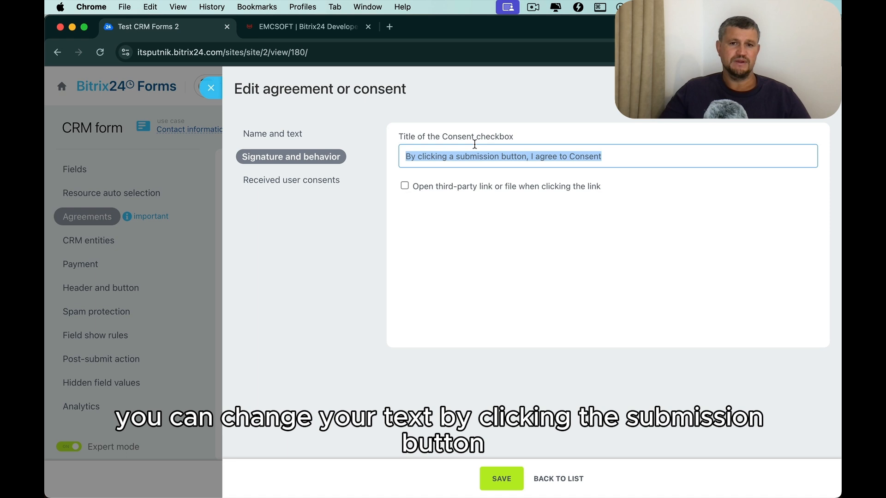
left_click(627, 155)
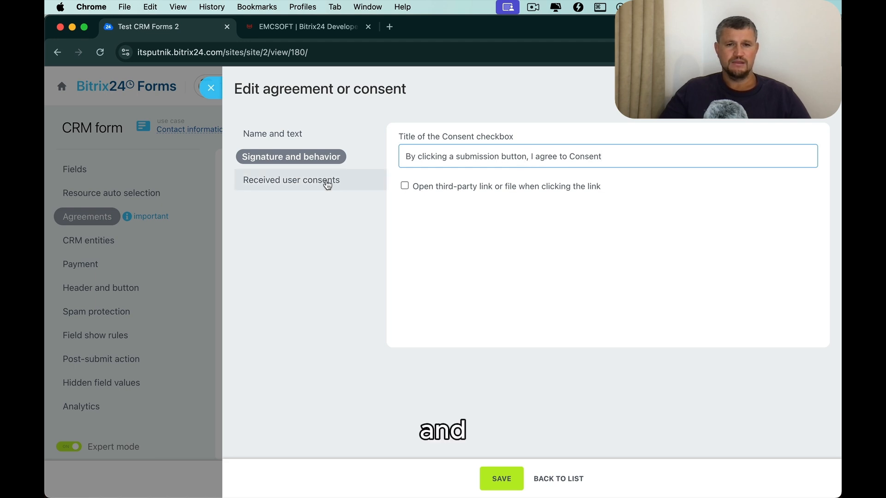
left_click_drag(419, 186, 558, 198)
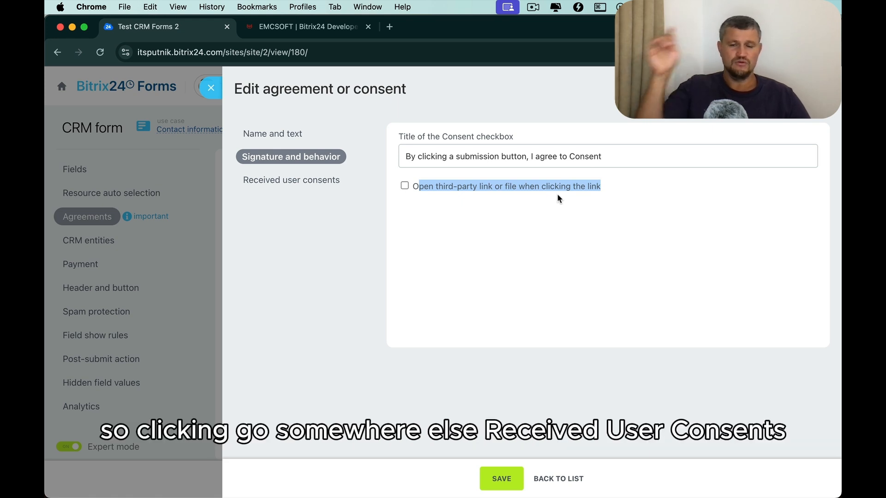
Remove the consent filter from the received user consents and examine the listed records across all columns
left_click(343, 182)
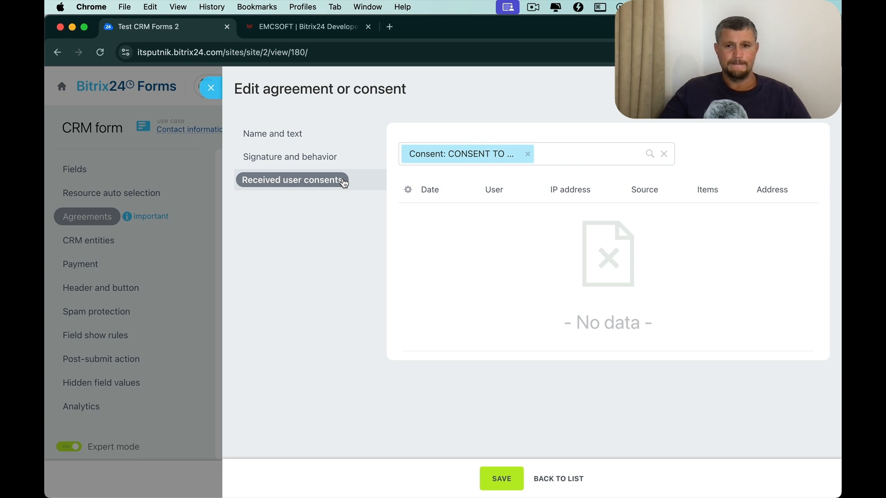
left_click(527, 153)
scroll(538, 274, "right", 5)
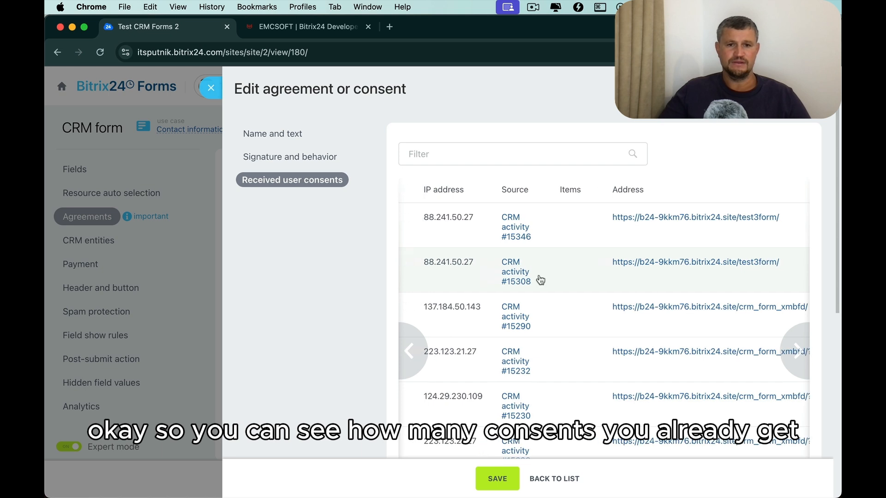
scroll(539, 274, "left", 5)
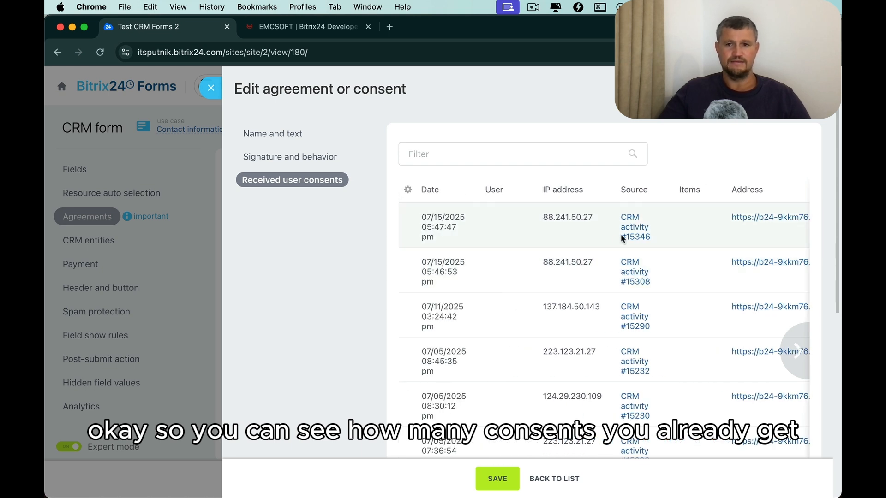
View the CRM activity linked to the most recent received consent, then return and close the agreement editor
left_click(632, 233)
left_click(533, 7)
left_click(548, 51)
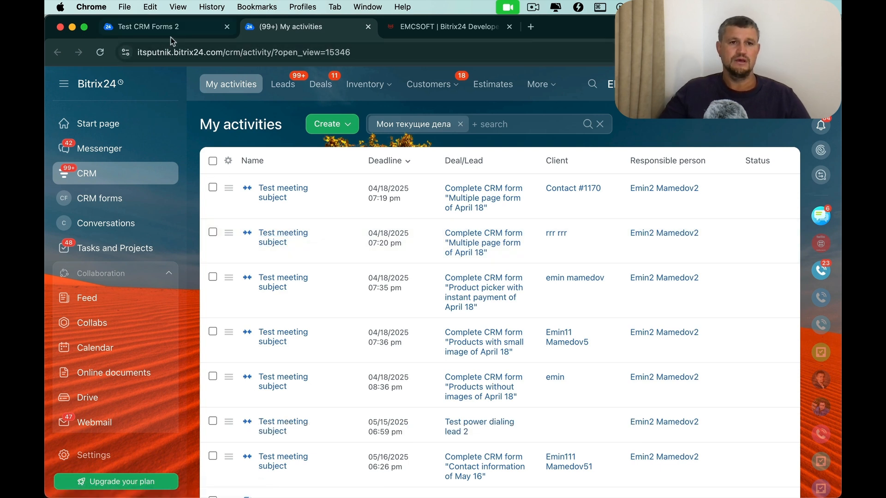
left_click(170, 38)
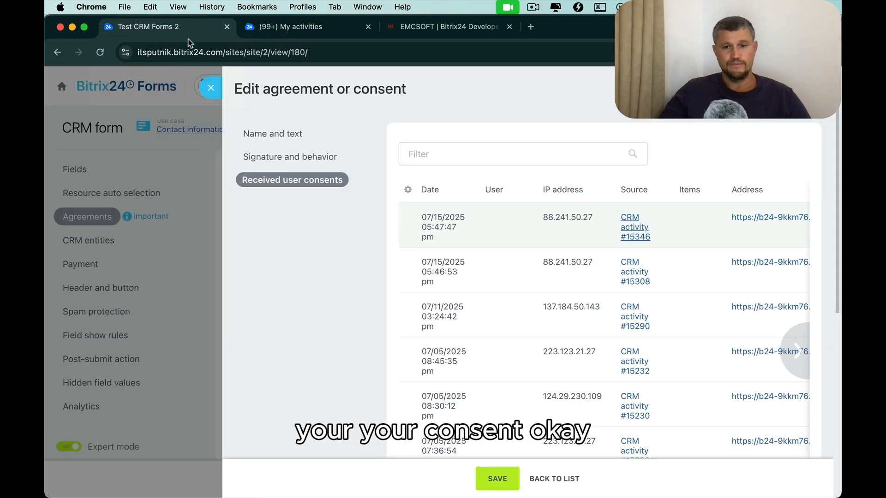
left_click(211, 87)
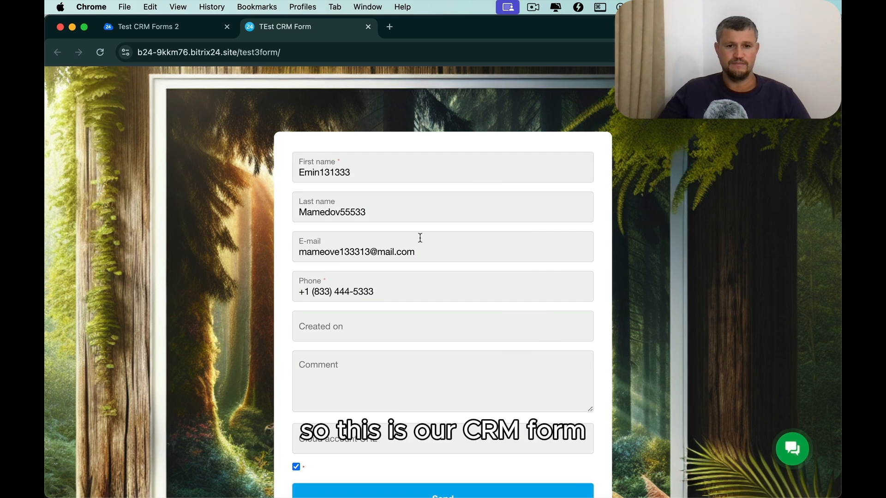
Set the agreement behavior to "Consent is required. Auto accept" and save the form settings
scroll(420, 238, "down", 3)
left_click(186, 25)
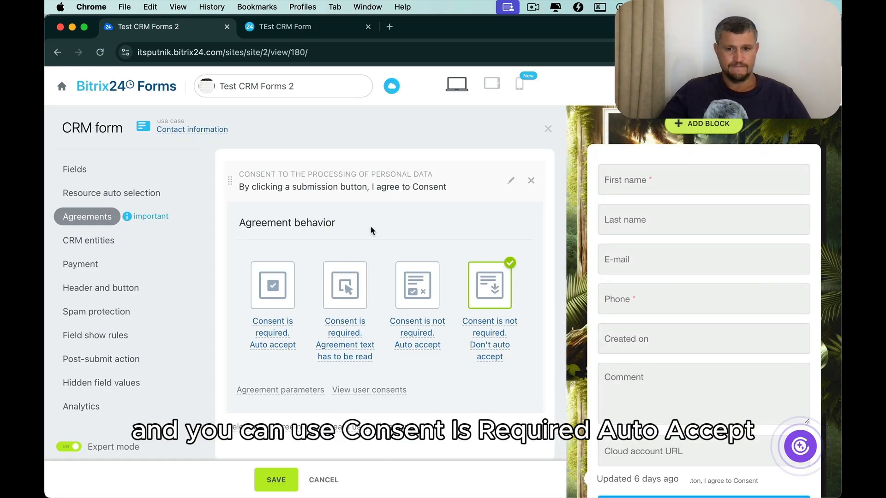
left_click(283, 301)
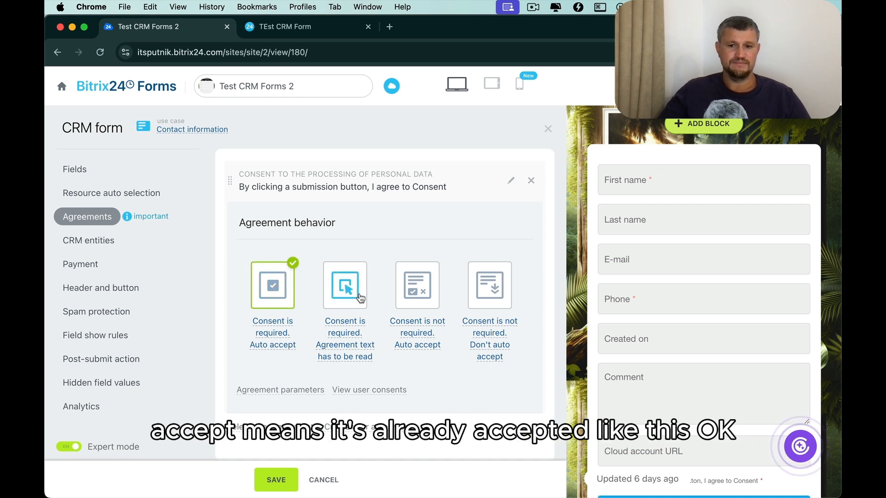
left_click(302, 21)
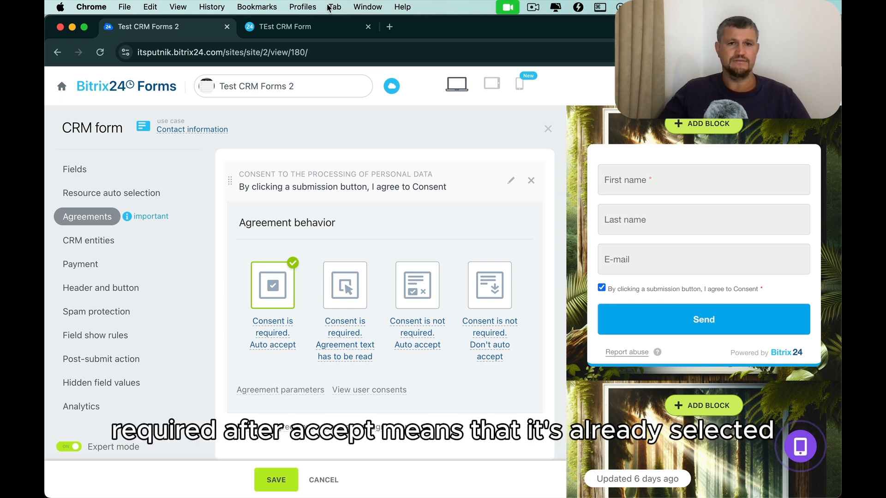
left_click(277, 475)
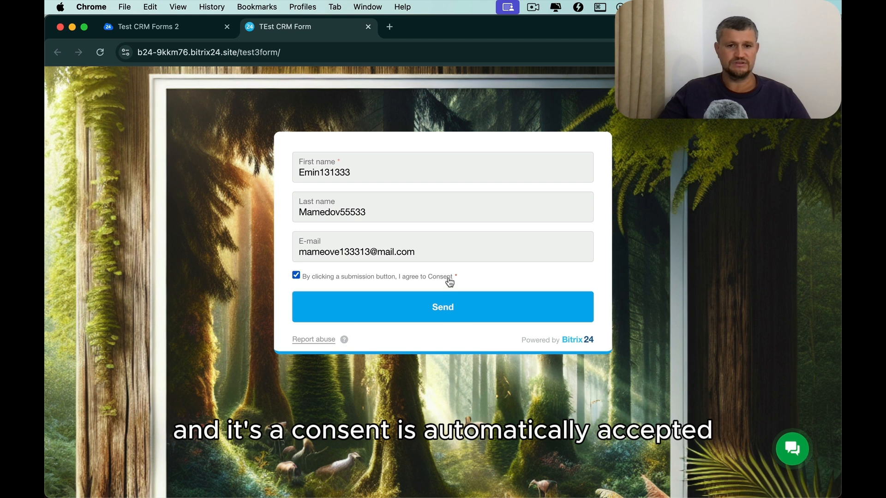
On the published test form, read the consent text to its end, decline it, and reopen it from the checkbox
left_click(358, 282)
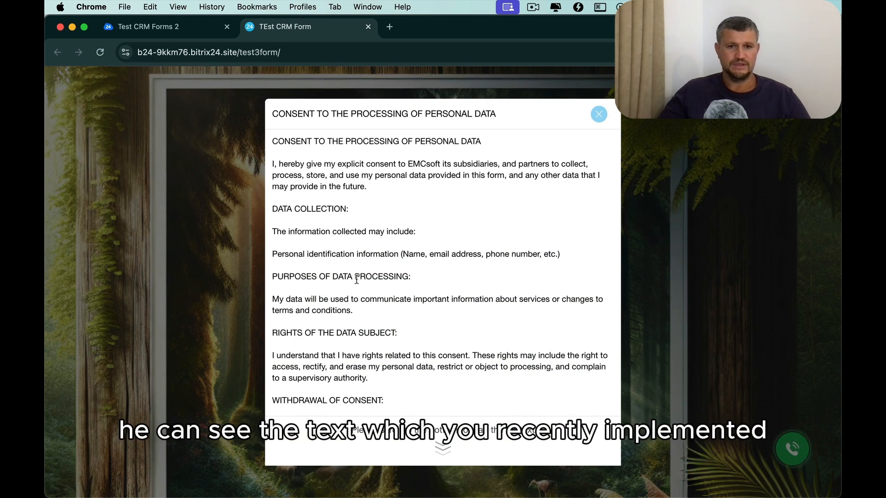
scroll(410, 250, "down", 1)
scroll(410, 251, "down", 5)
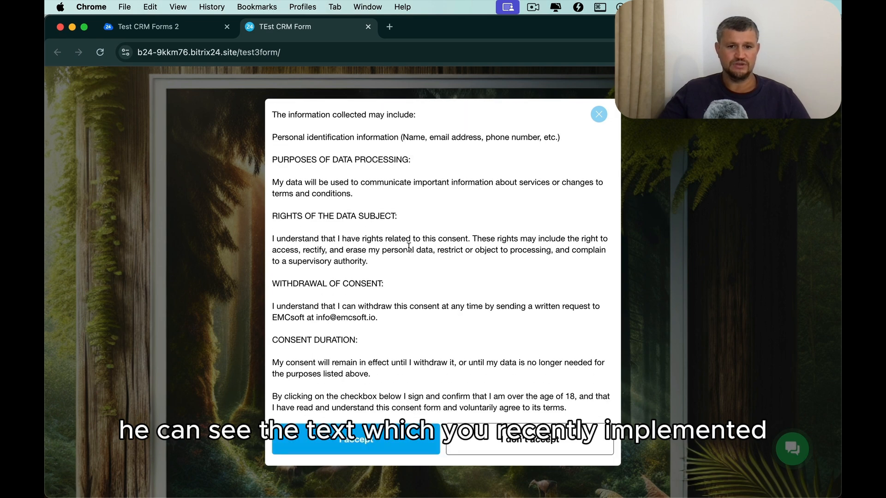
left_click(395, 448)
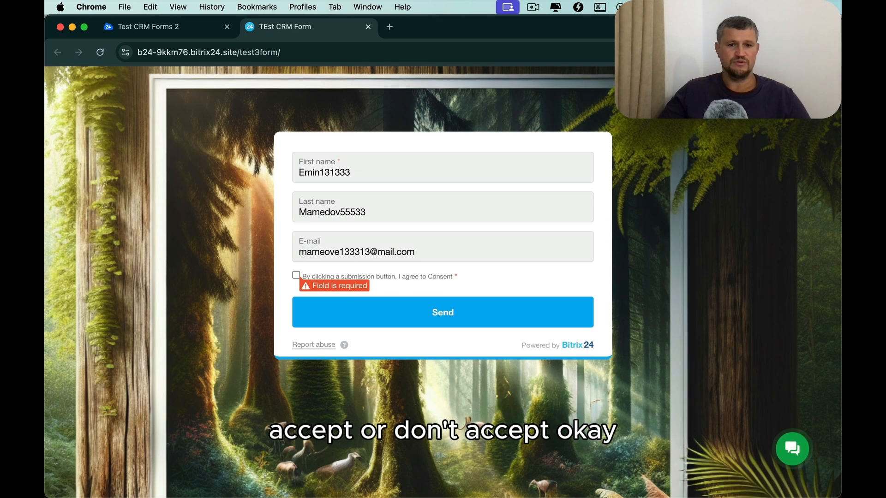
left_click(300, 282)
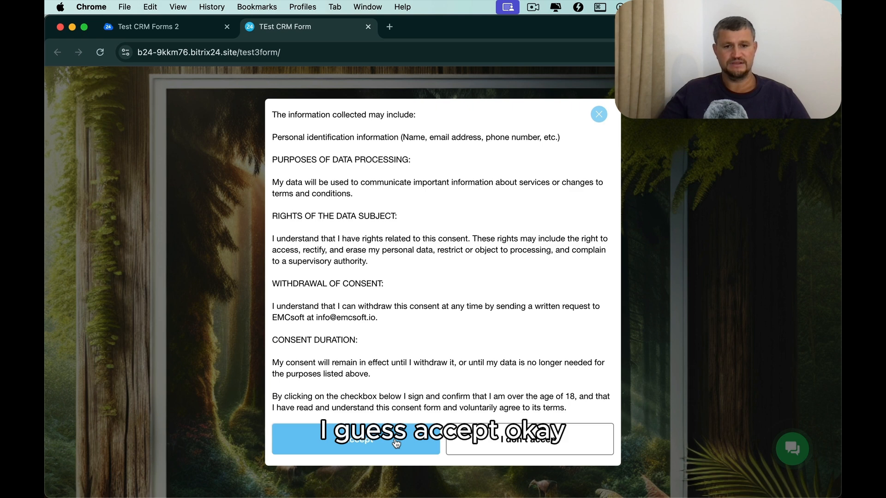
left_click(599, 115)
Change the agreement behavior in the form editor to "Consent is required. Agreement text has to be read" and save
left_click(156, 27)
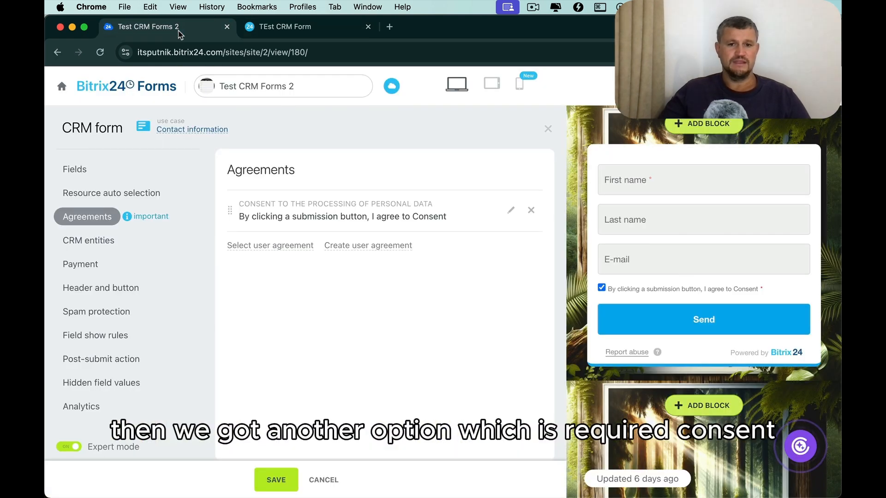
left_click(505, 213)
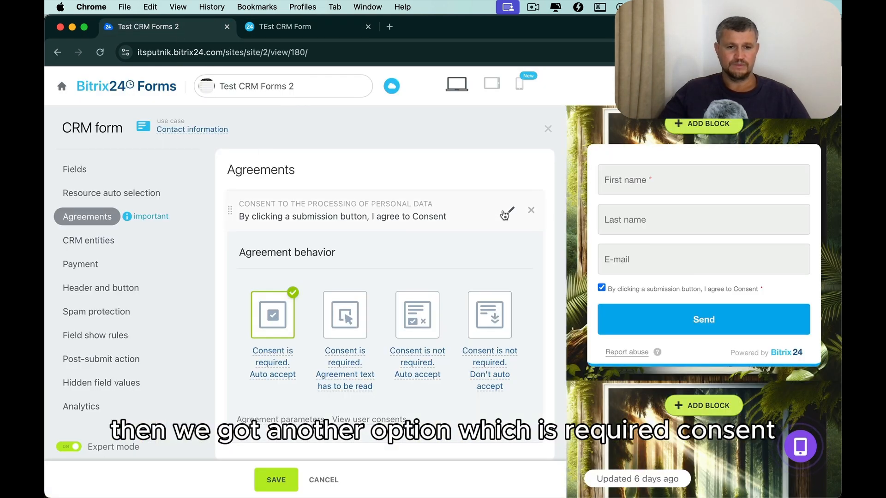
scroll(383, 318, "down", 1)
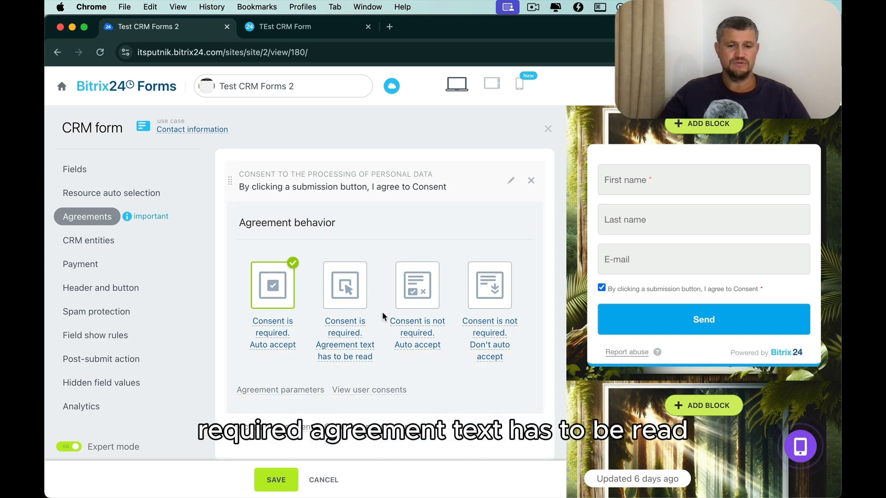
left_click(348, 308)
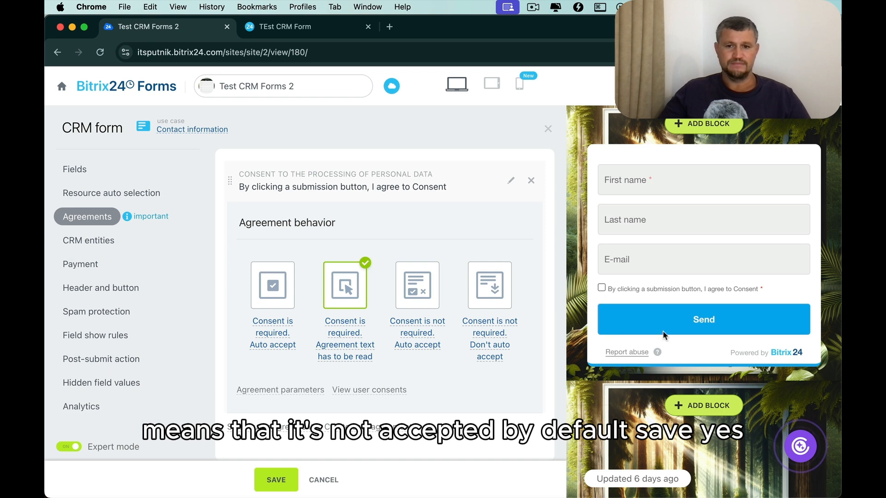
left_click(281, 474)
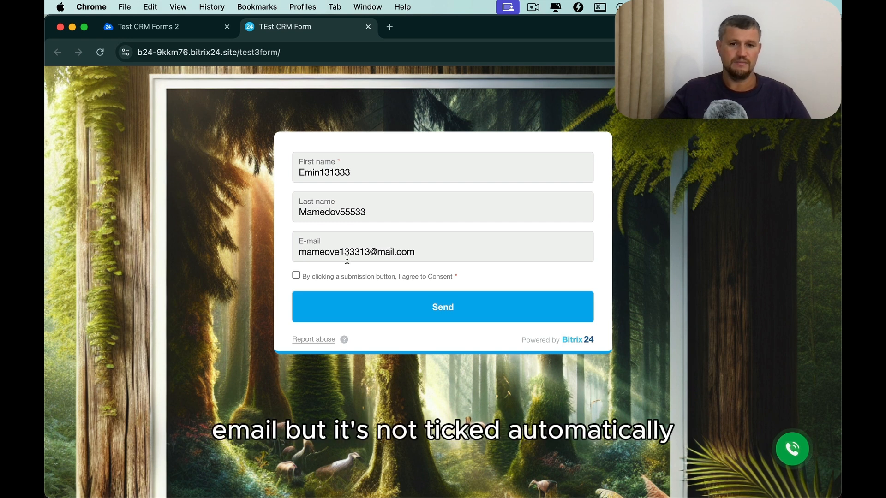
Test the consent checkbox on the published form by reading the agreement text to its end and accepting it
left_click(301, 276)
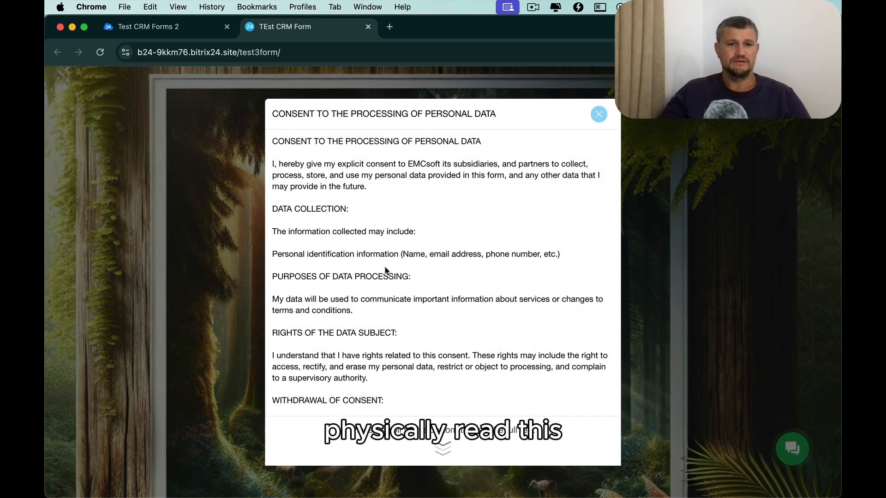
scroll(408, 324, "down", 5)
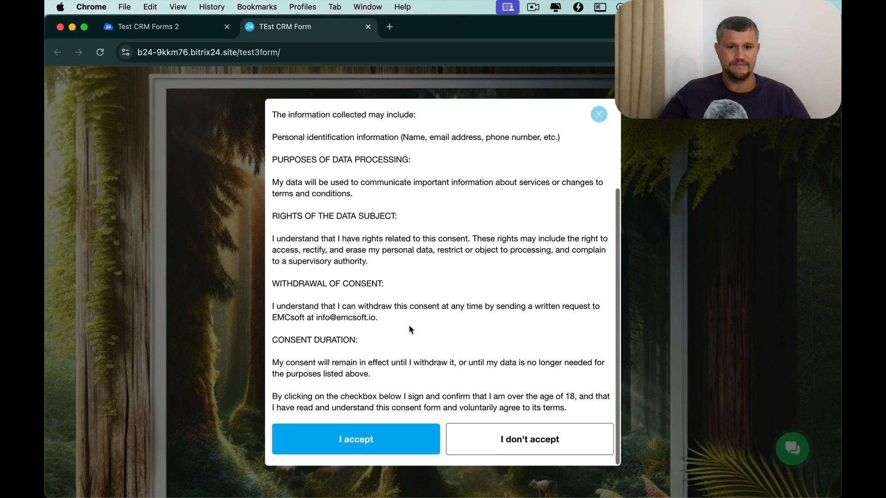
left_click(392, 445)
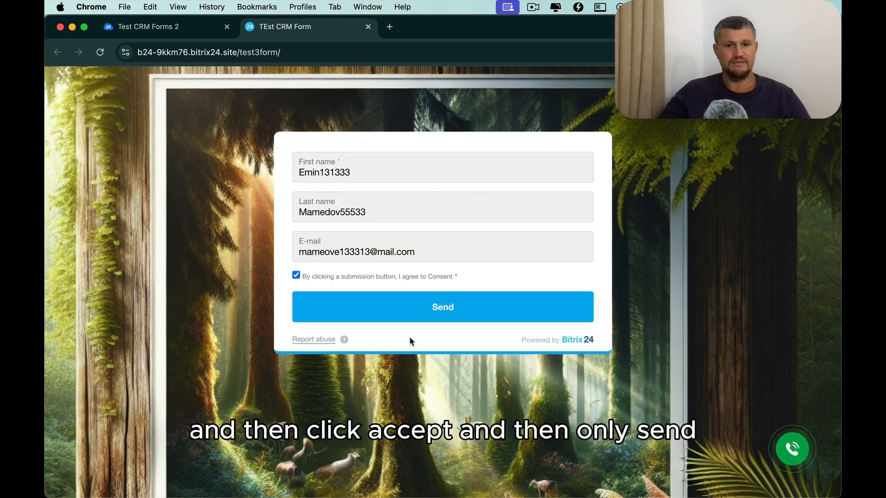
Submit the published test form, and set the agreement behavior in the form editor to "Consent is not required. Auto accept" and save
left_click(431, 315)
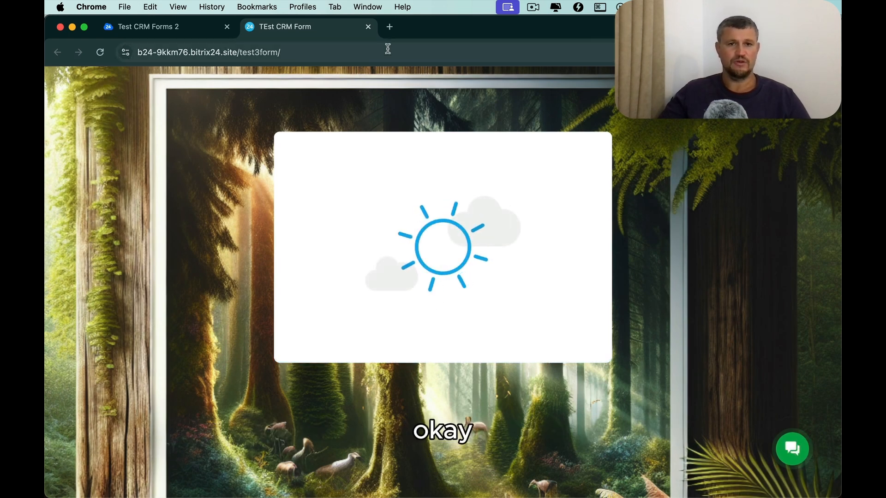
left_click(368, 27)
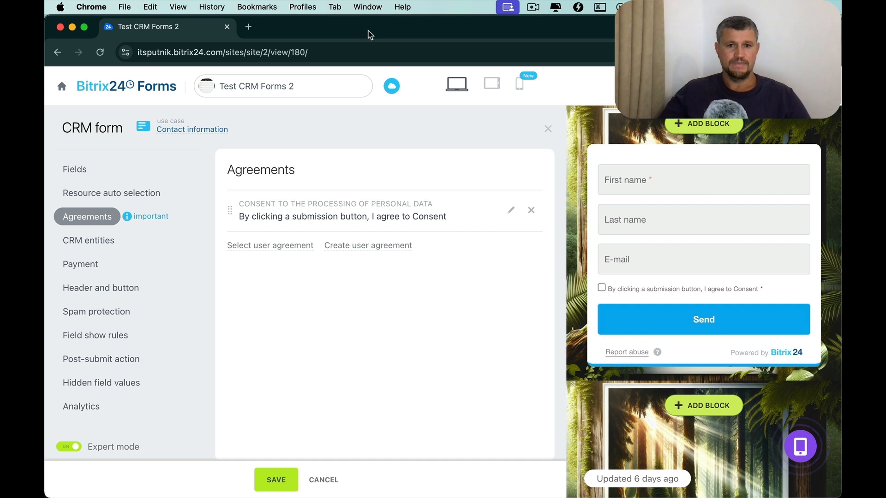
left_click(505, 216)
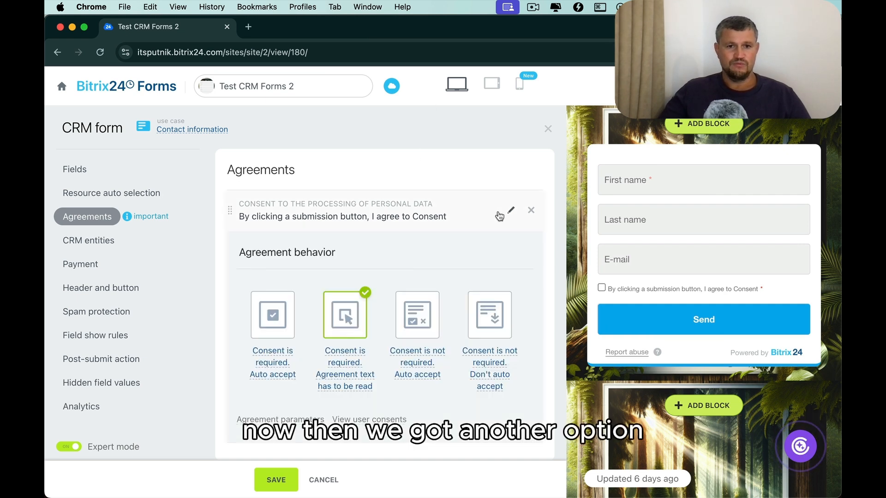
left_click(421, 329)
left_click(294, 482)
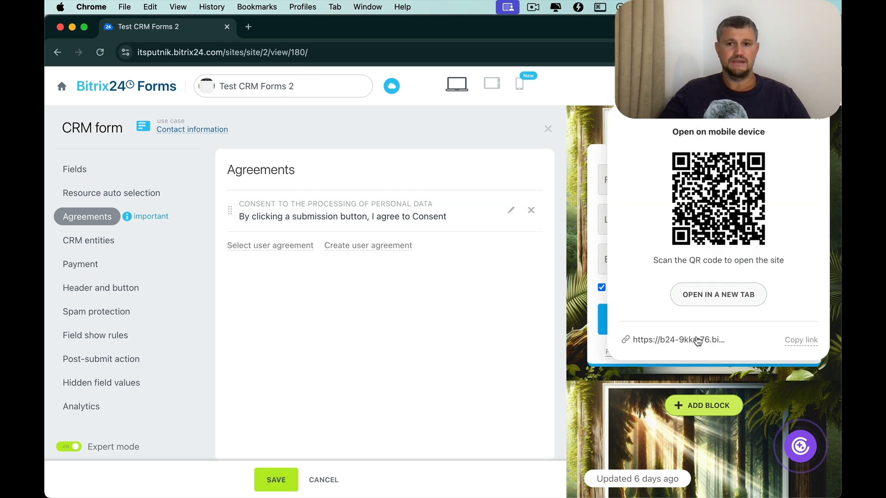
On the published form, read the consent text to its end, decline it, and submit the form anyway
left_click(695, 338)
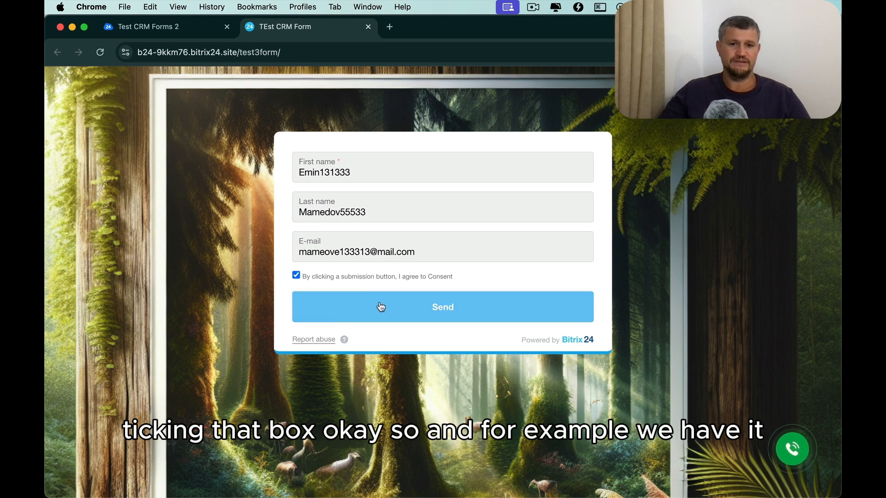
left_click(297, 277)
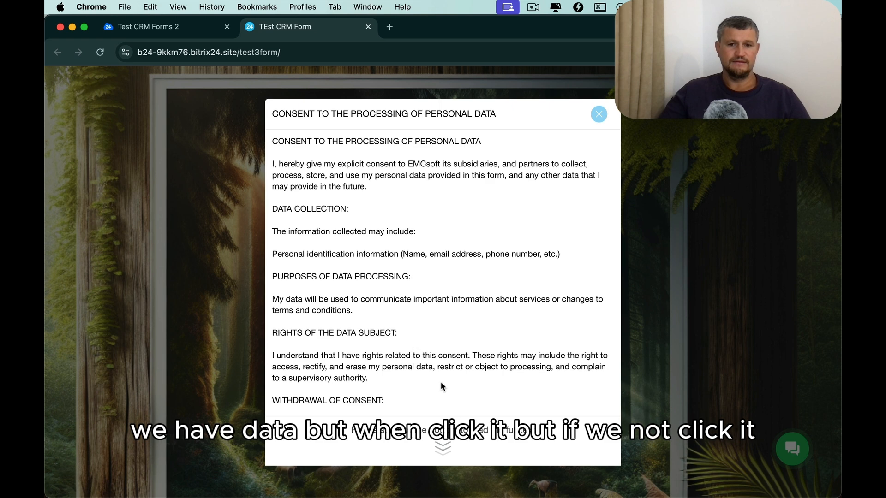
scroll(454, 392, "down", 5)
left_click(510, 438)
left_click(435, 317)
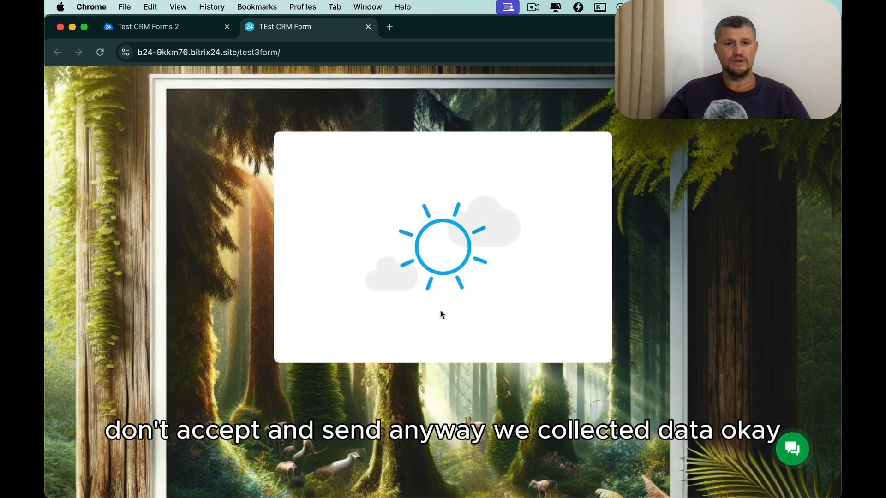
left_click(368, 29)
Change the agreement behavior to "Consent is not required. Don't auto accept" and save the form settings
left_click(516, 204)
left_click(501, 319)
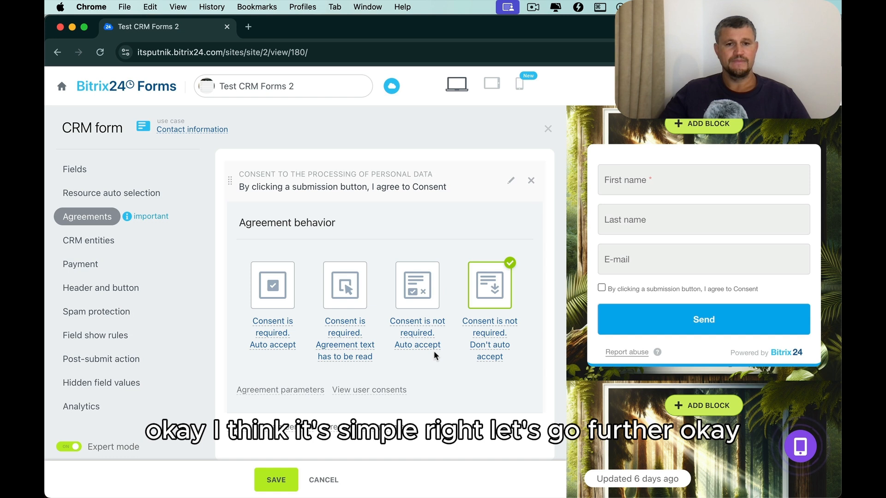
left_click(275, 479)
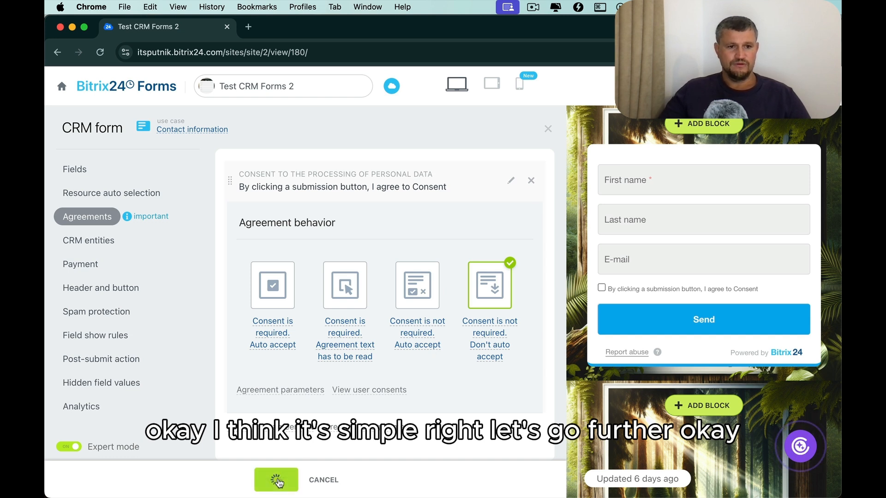
Set the form's header title to "PLEASE LEAVE YOUR DATA HERE"
left_click(146, 267)
left_click(133, 289)
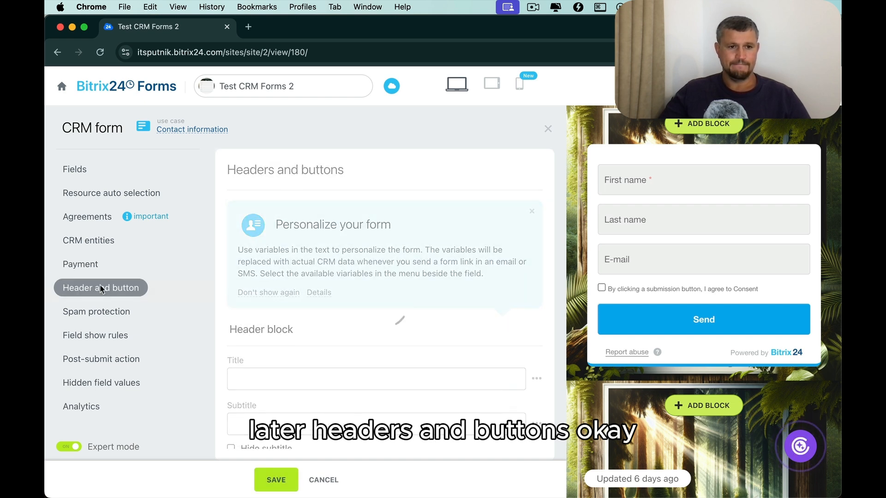
scroll(369, 301, "down", 3)
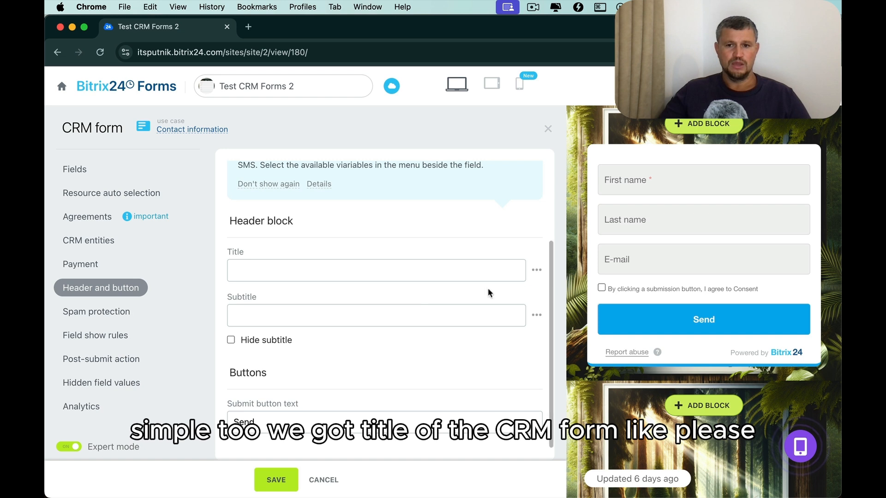
left_click(317, 265)
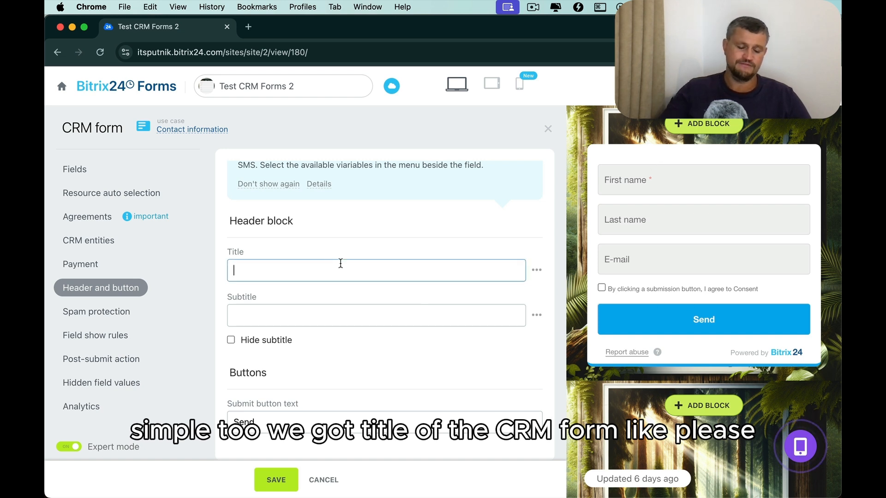
type("PLEASE")
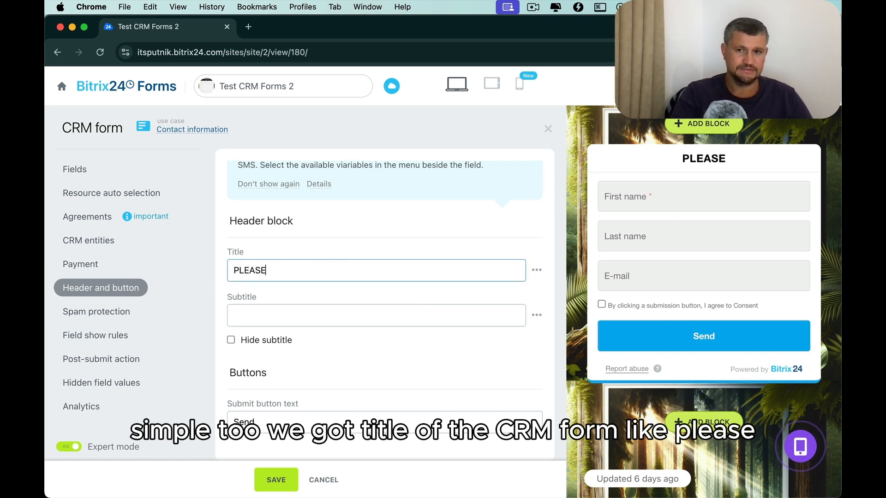
type(" LEAVE YOUR DATA HERE")
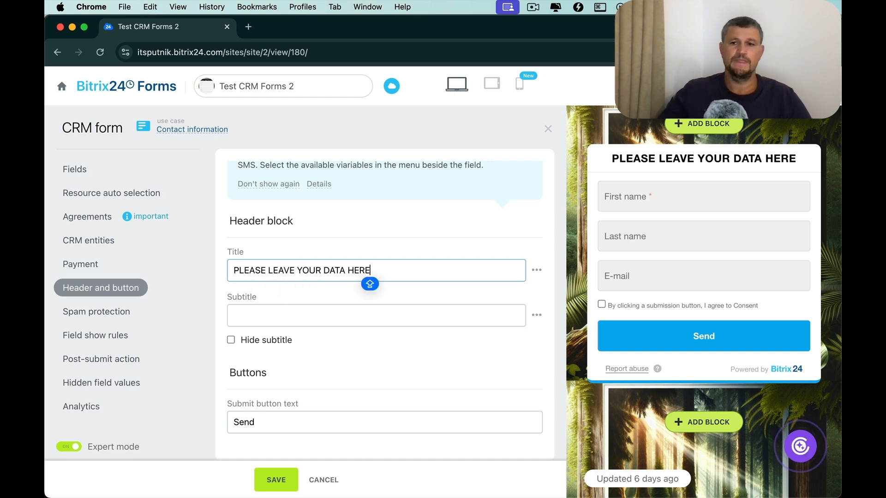
Enter "YOUR DATA IS IMPORTANT FOR US" as the form's subtitle
left_click(336, 313)
type("YOUR TIME IS")
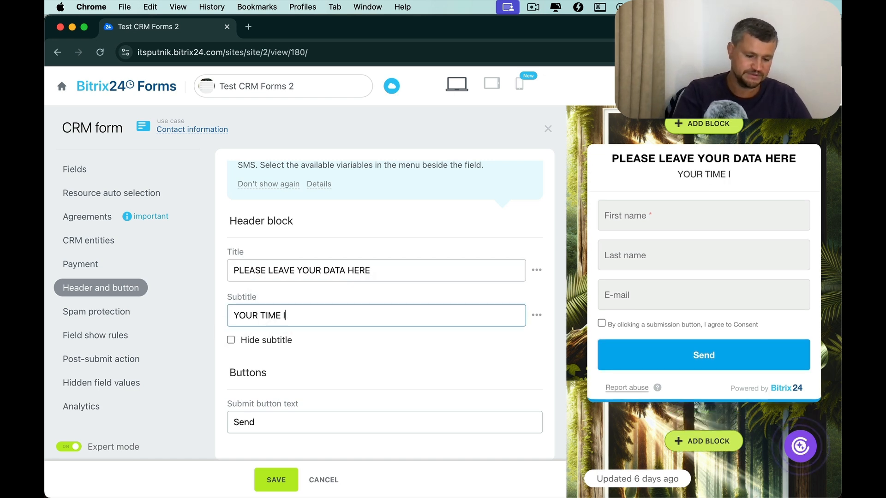
key("BackSpace")
key("BackSpace")
key("BackSpace")
key("BackSpace")
key("BackSpace")
key("BackSpace")
key("BackSpace")
type("DATA IS O")
key("BackSpace")
type("IMPORTANT FOR US")
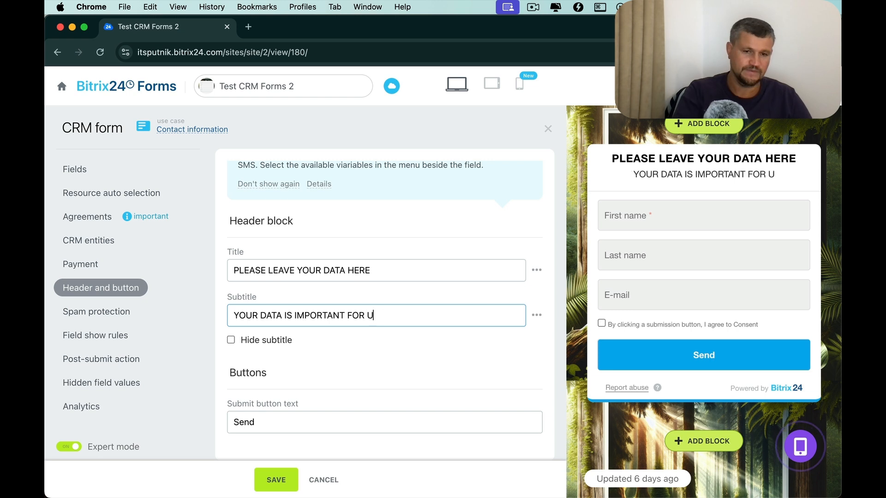
Try out hiding the form's subtitle, and turn the hiding off again
left_click(231, 339)
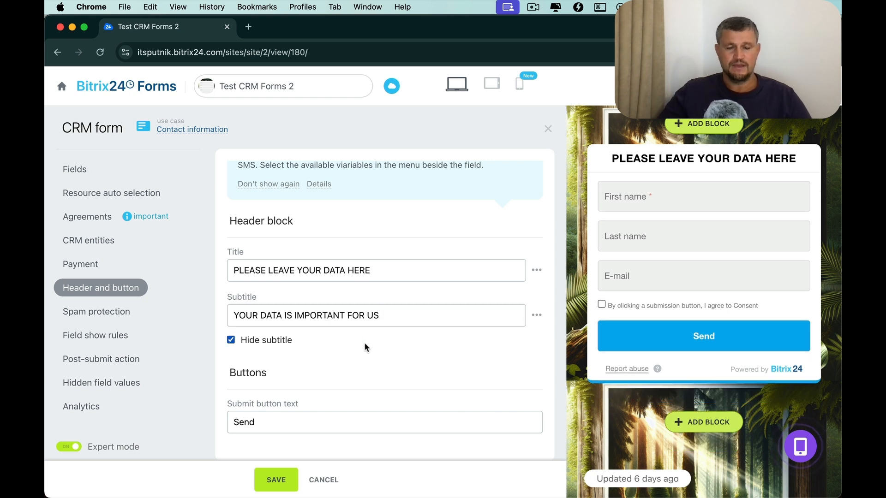
left_click(232, 343)
left_click(232, 344)
left_click(232, 344)
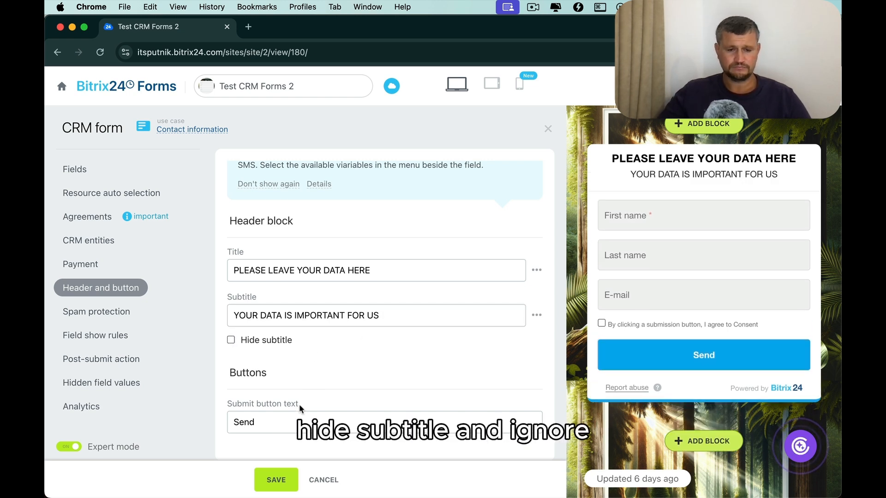
Replace the submit button text with "SUBMIT" and save the form settings
left_click(298, 418)
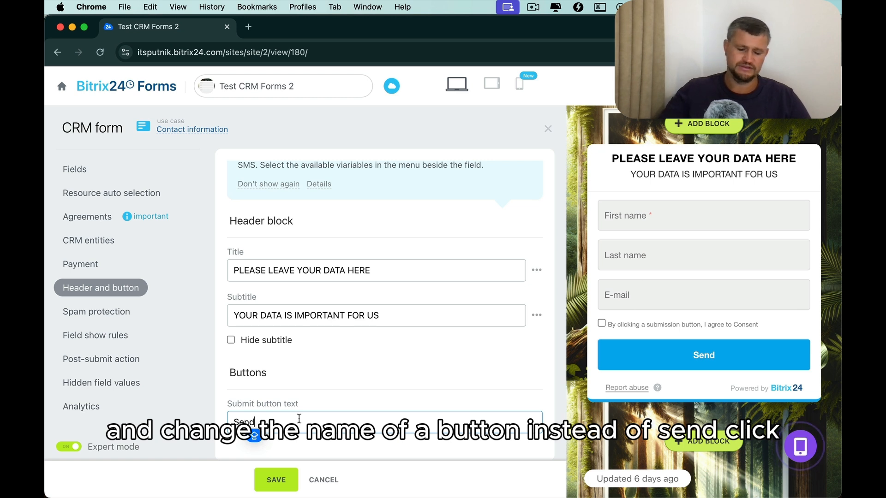
key("BackSpace")
key("BackSpace")
key("BackSpace")
key("BackSpace")
type("SUBMIT")
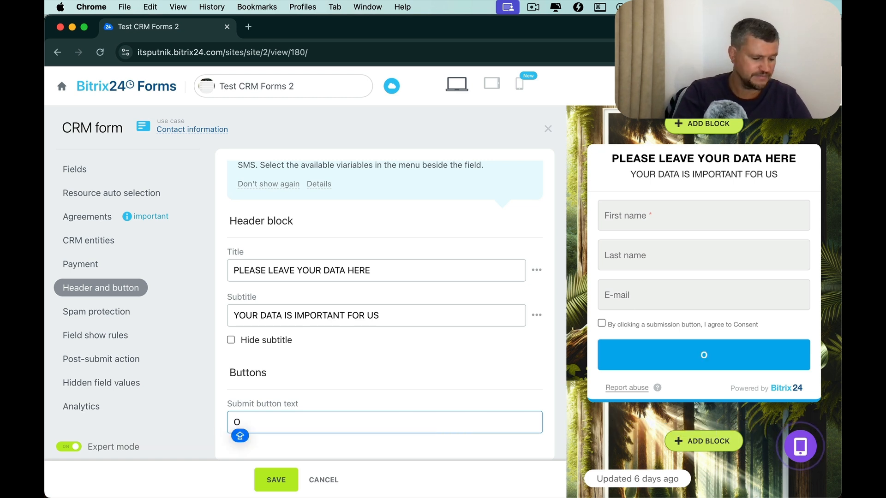
left_click(276, 480)
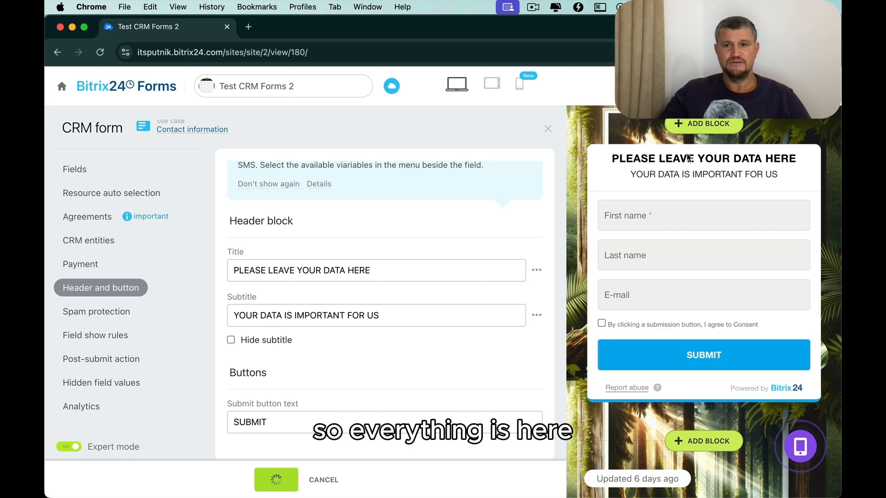
Open the published form to check its header and button text, and return to the form editor
left_click(688, 86)
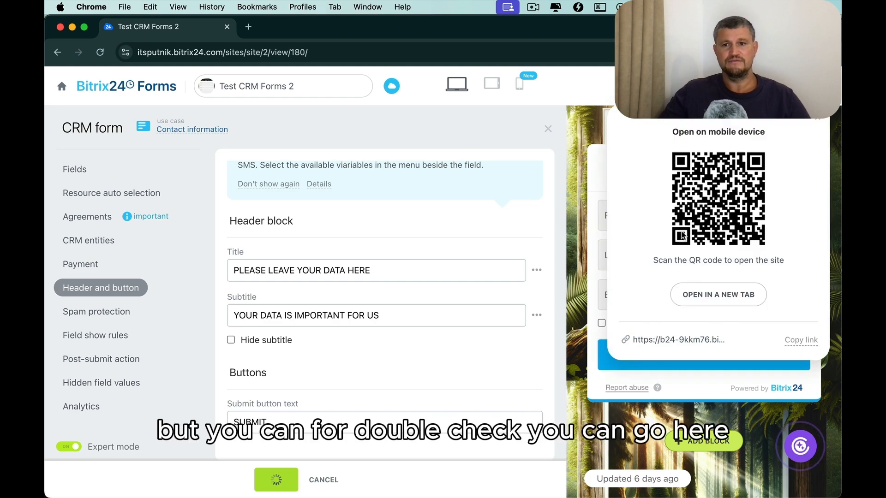
left_click(683, 341)
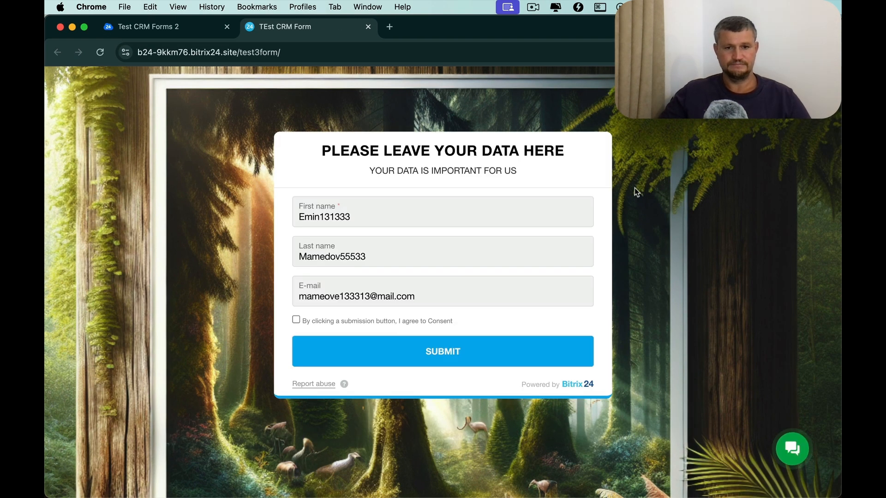
key("super+w")
Save the spam protection settings with reCAPTCHA set to "Don't use" and check the published form
left_click(102, 307)
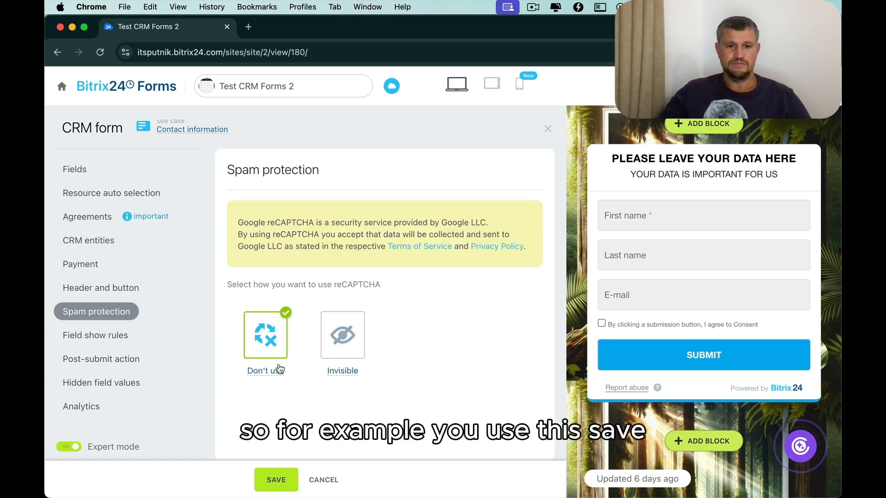
left_click(287, 481)
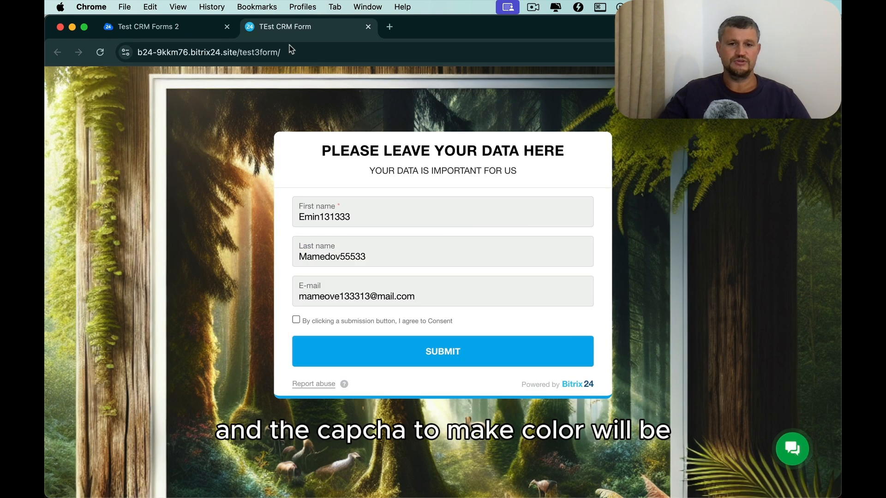
left_click(369, 27)
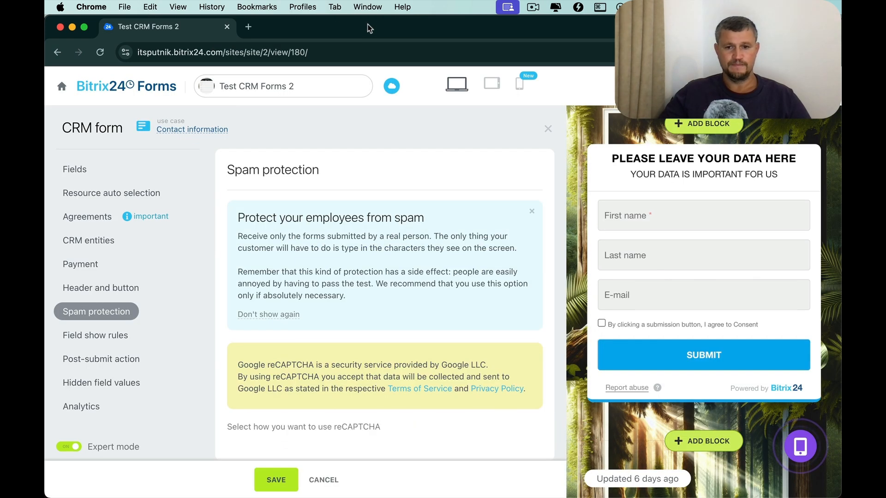
Set reCAPTCHA to "Invisible" and look at the key and secret fields in the custom reCAPTCHA v2 key settings
scroll(431, 316, "down", 3)
left_click(351, 381)
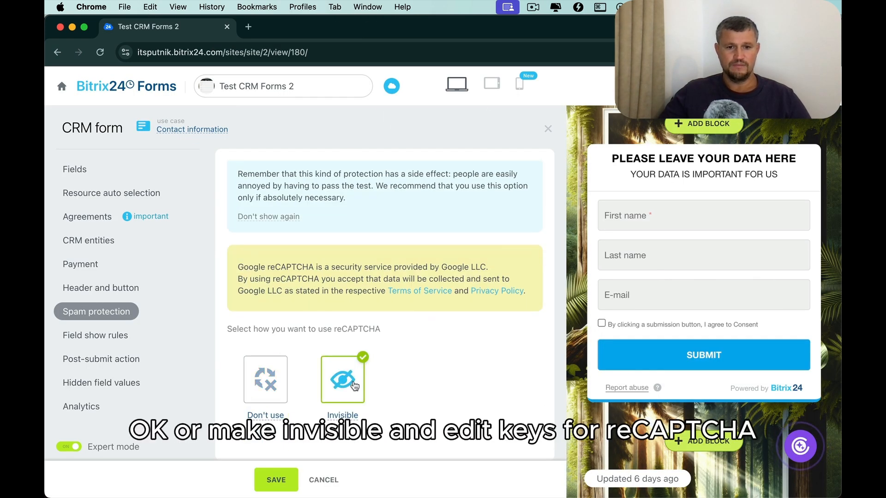
scroll(353, 380, "down", 2)
left_click(258, 421)
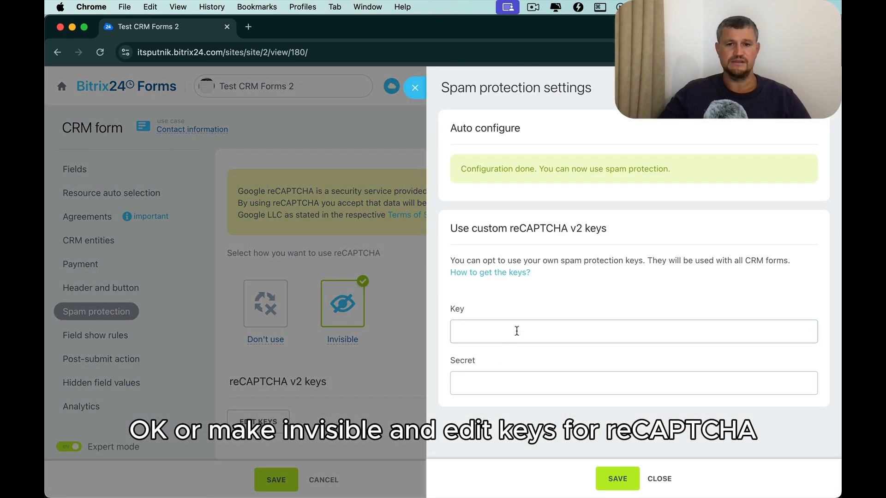
left_click(516, 330)
left_click(521, 380)
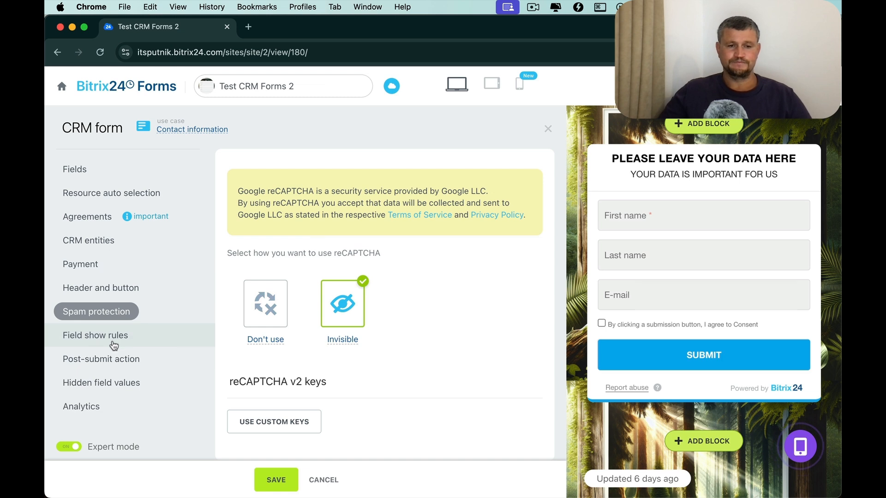
View the field show rules, and shorten the post-submit message for successful submission to "Thank you!"
left_click(113, 342)
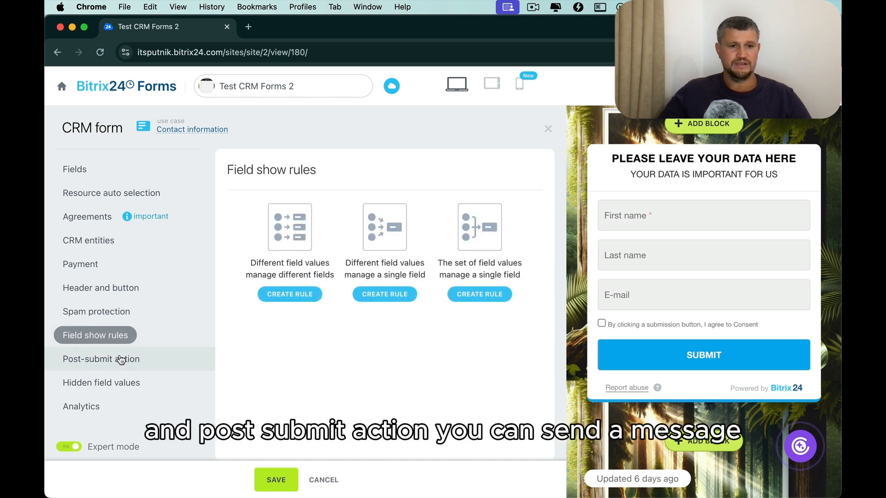
left_click(121, 359)
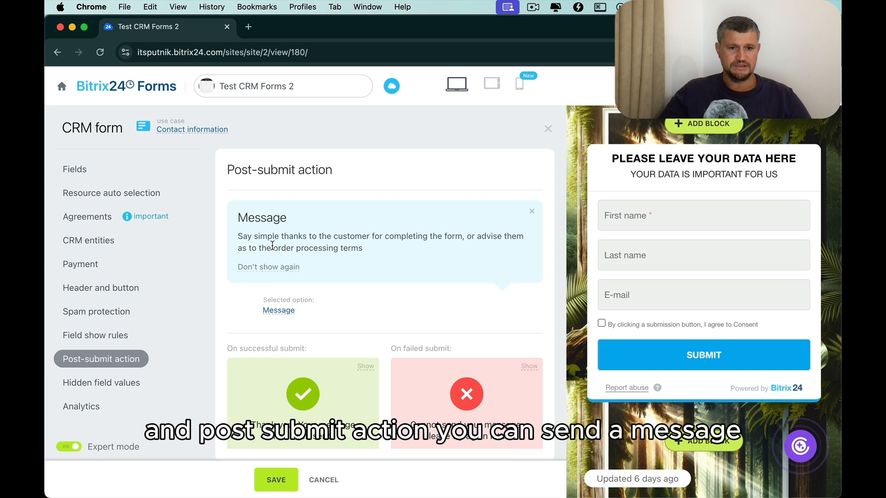
scroll(341, 279, "down", 1)
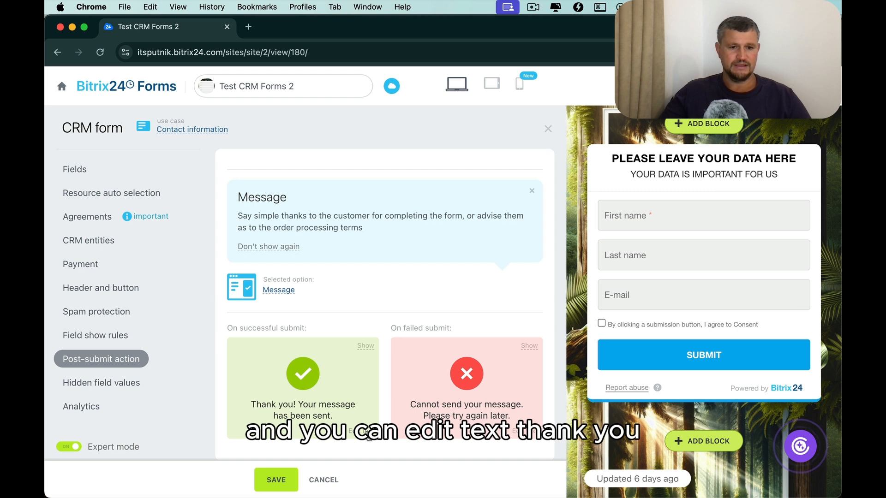
left_click(368, 436)
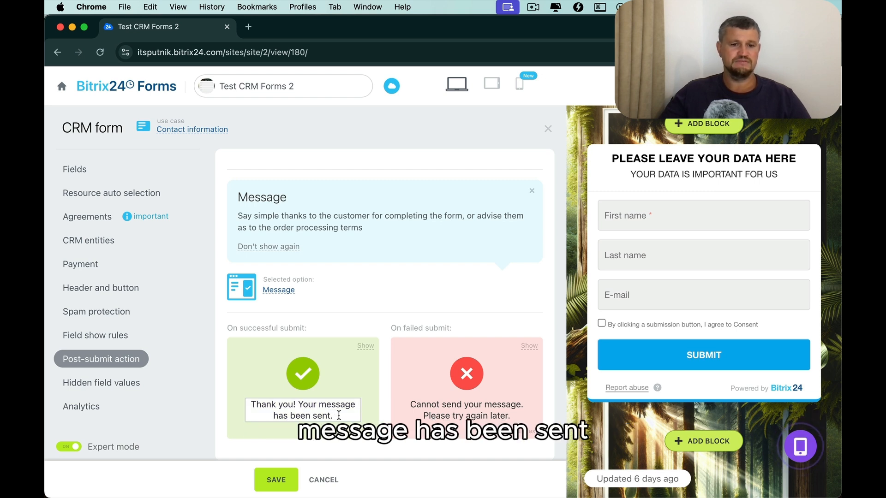
left_click_drag(339, 415, 300, 402)
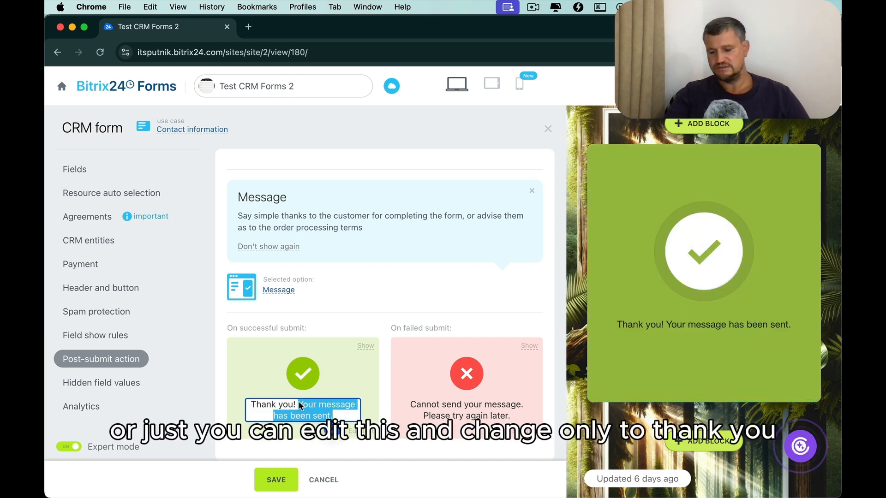
key("BackSpace")
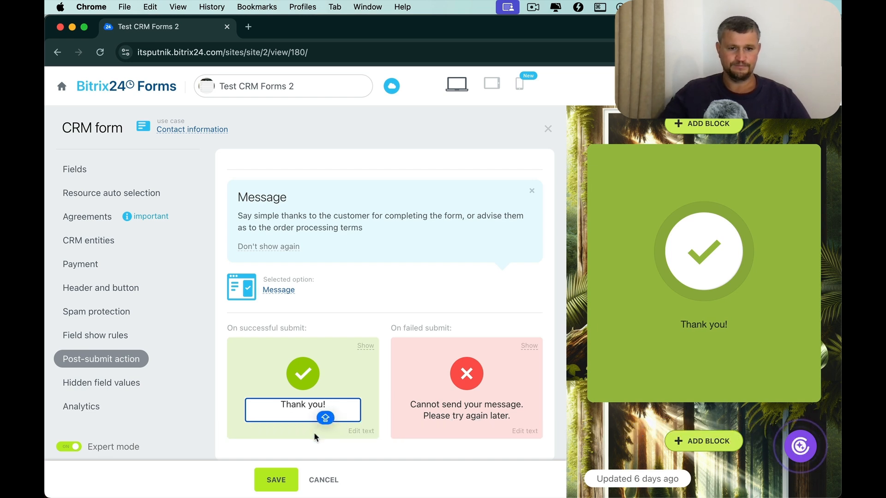
Save the post-submit message, open the published form, accept the personal data consent and submit the form
left_click(290, 479)
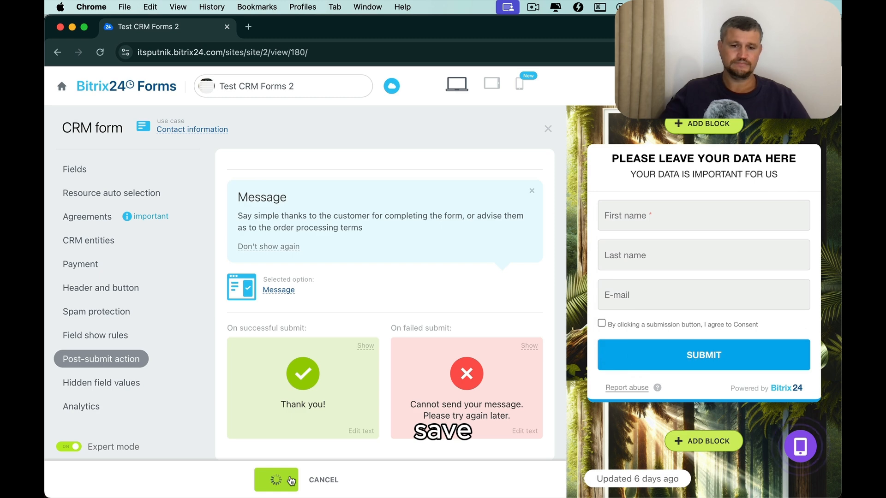
left_click(682, 341)
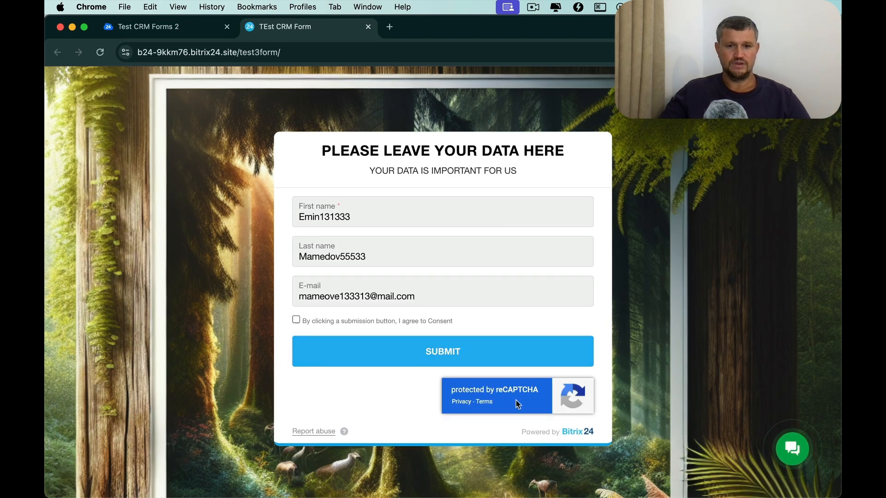
left_click(296, 319)
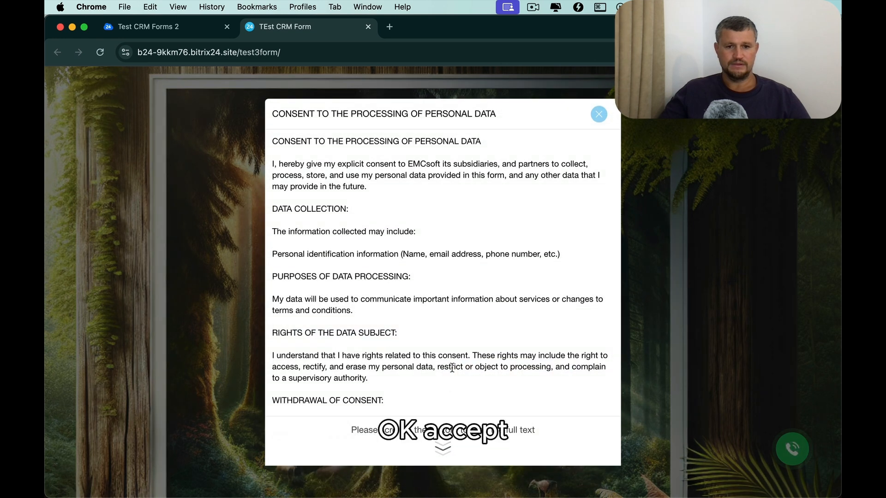
scroll(415, 406, "down", 5)
left_click(409, 434)
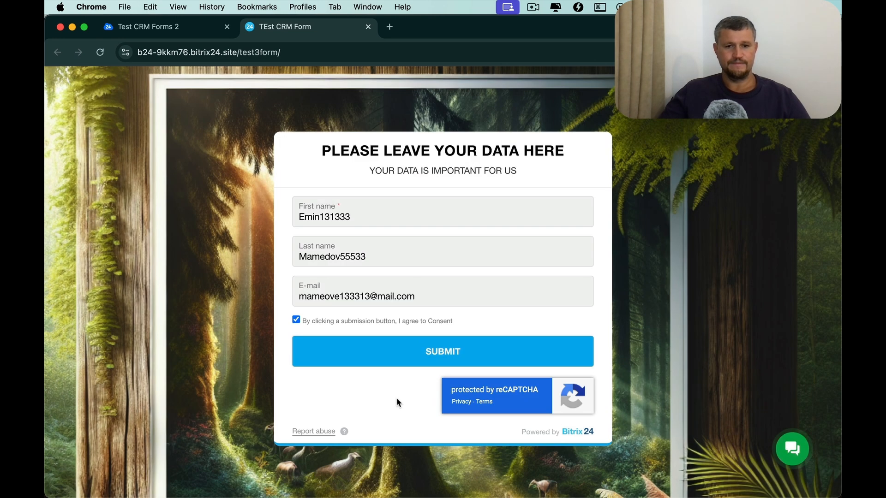
left_click(413, 366)
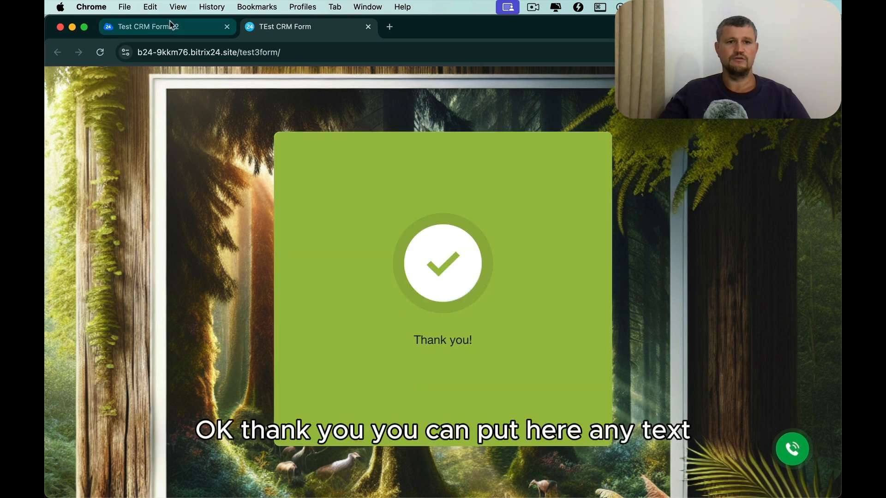
Return to the form editor and preview the post-submit messages for successful and failed submission
left_click(207, 31)
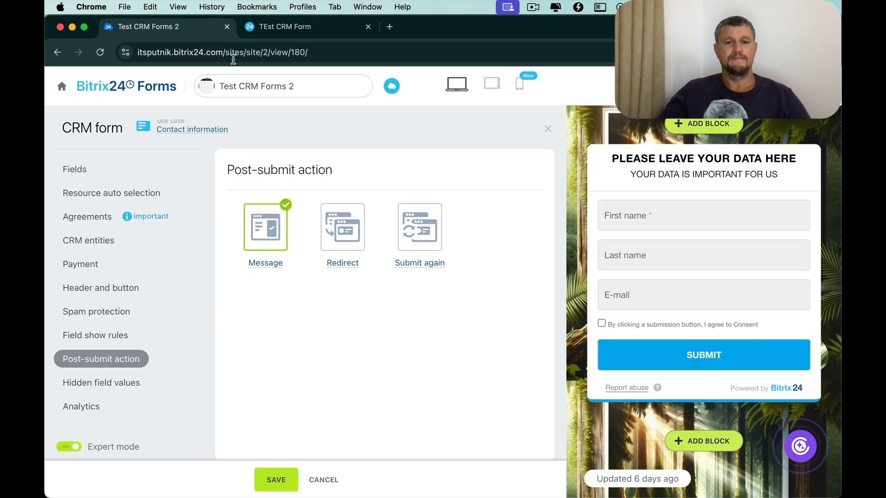
left_click(276, 239)
scroll(363, 349, "down", 1)
left_click(363, 348)
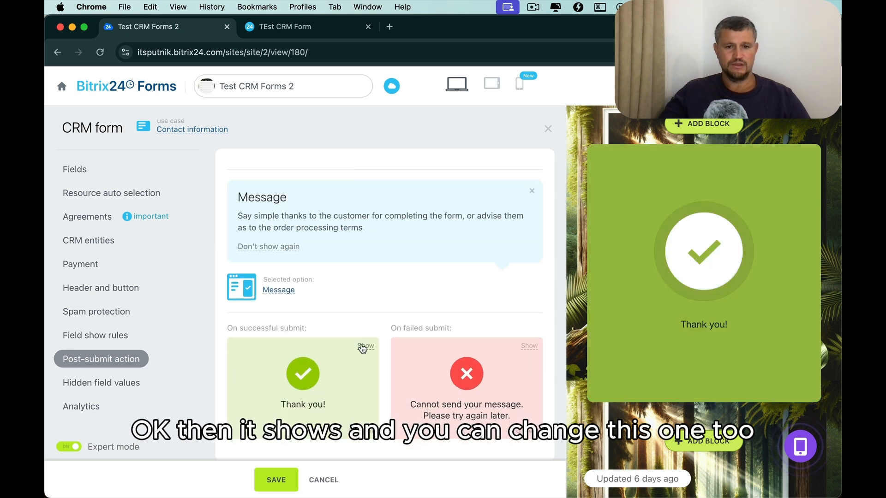
left_click(529, 347)
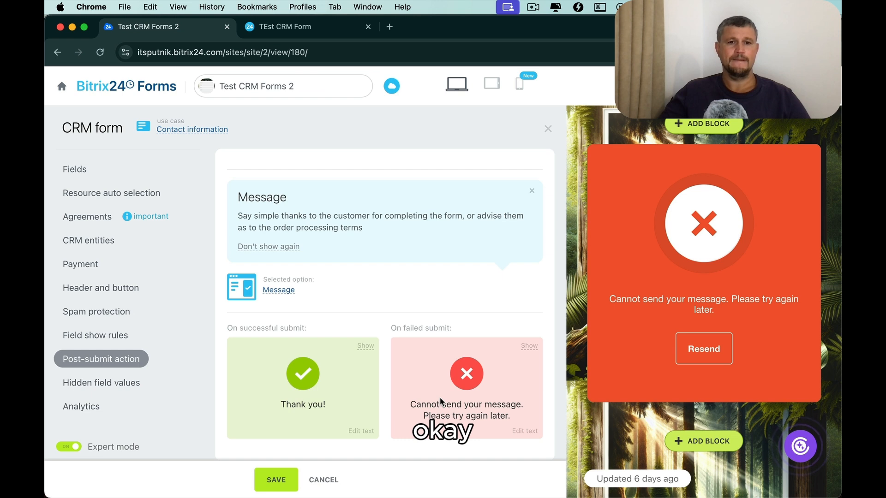
left_click(274, 289)
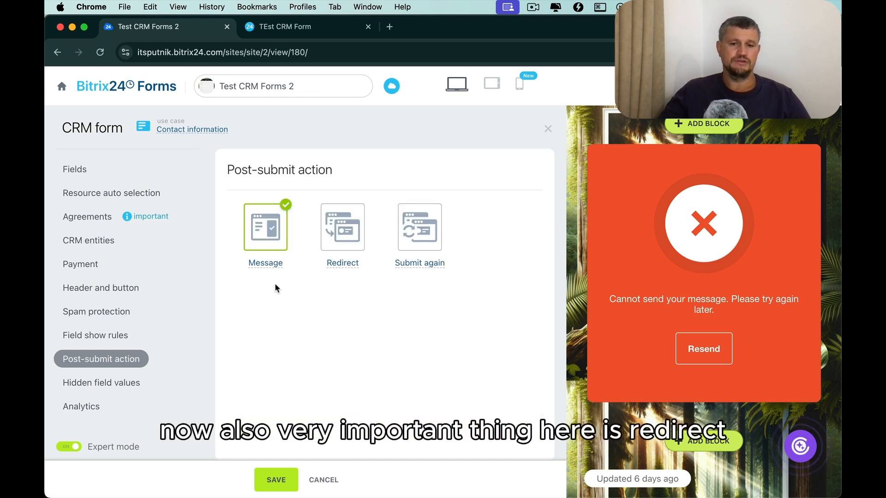
left_click(339, 236)
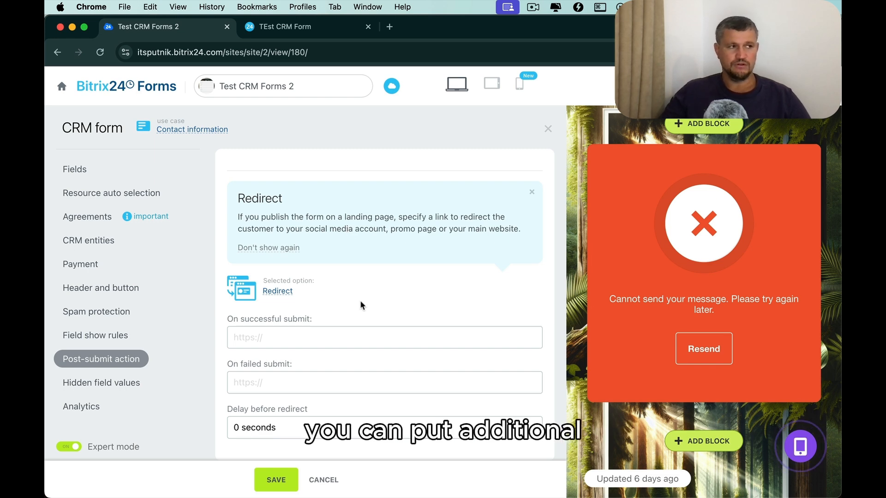
left_click(297, 336)
left_click(394, 30)
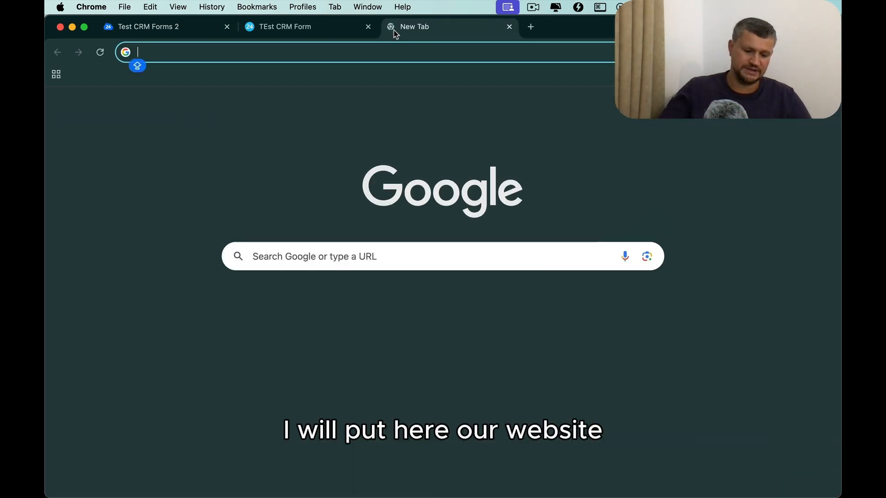
type("EMC")
key("Return")
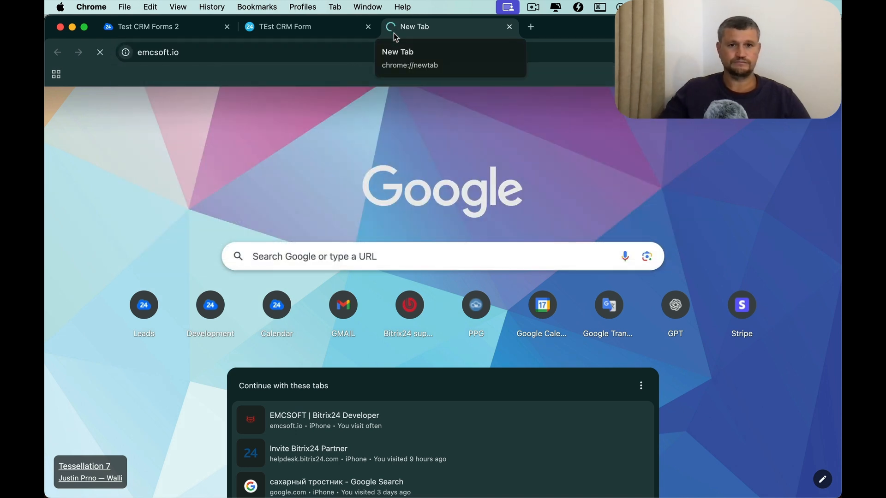
left_click(395, 46)
key("super+c")
left_click(327, 32)
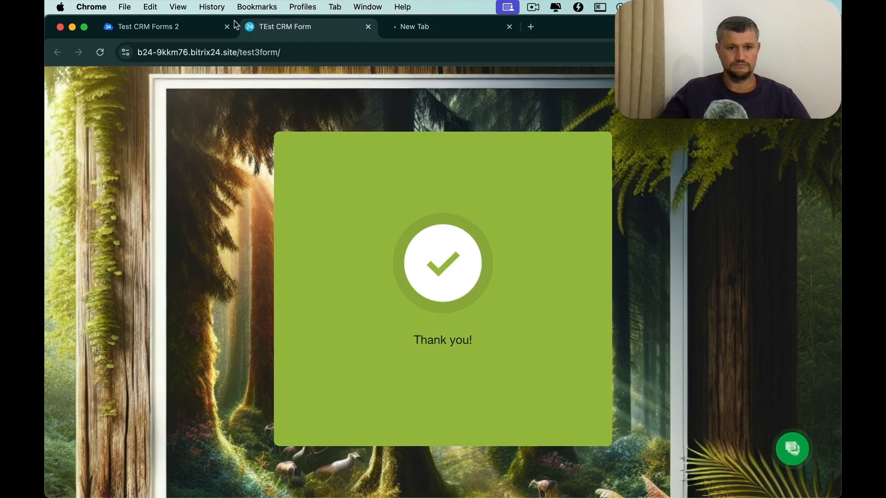
left_click(186, 23)
key("super+v")
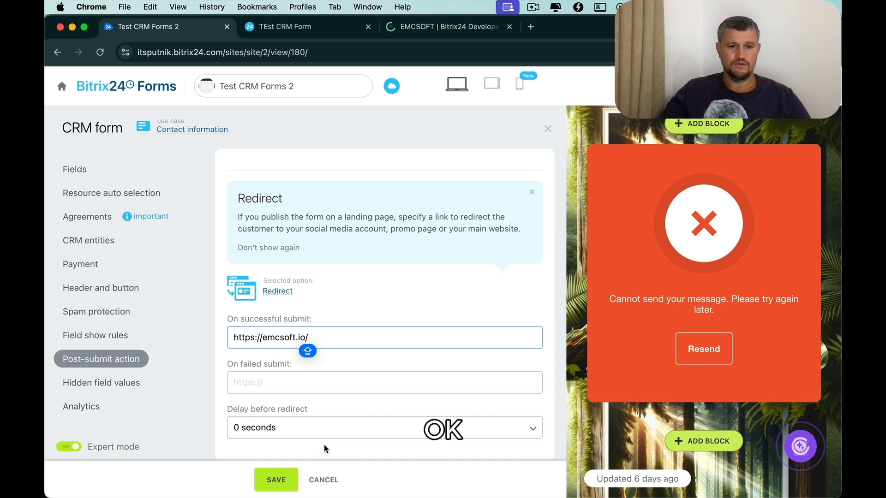
left_click(290, 481)
left_click(456, 30)
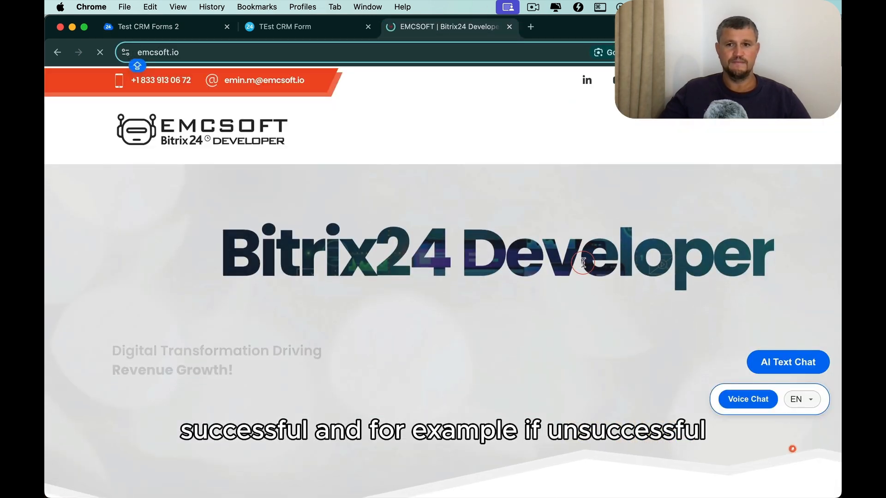
mouse_move(632, 159)
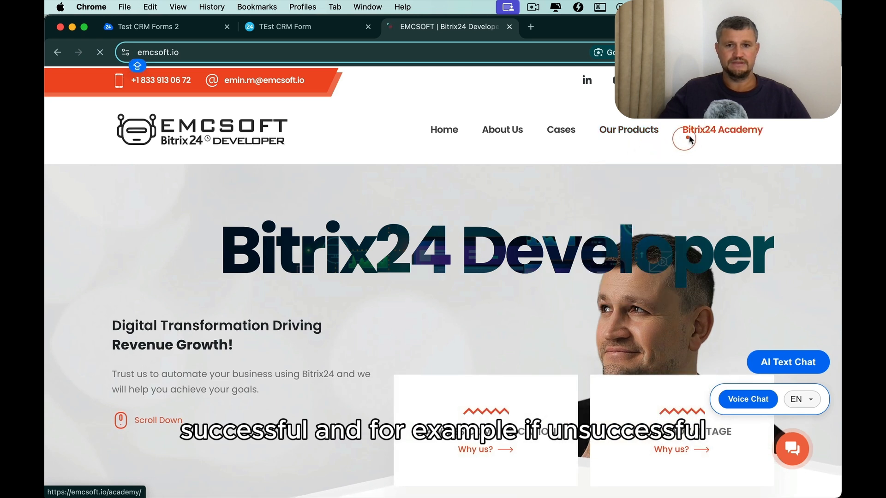
left_click(505, 133)
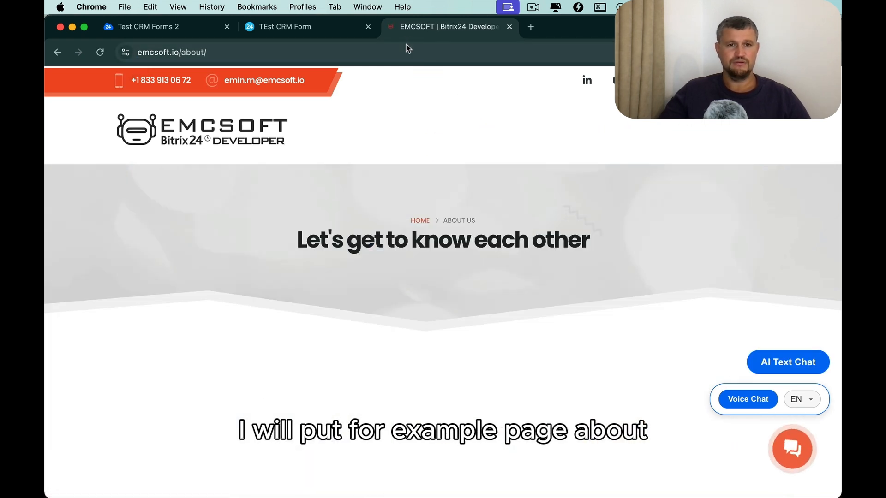
left_click(406, 46)
key("super+c")
left_click(282, 27)
left_click(175, 28)
left_click(343, 267)
scroll(360, 323, "down", 2)
left_click(376, 385)
key("super+v")
left_click(275, 480)
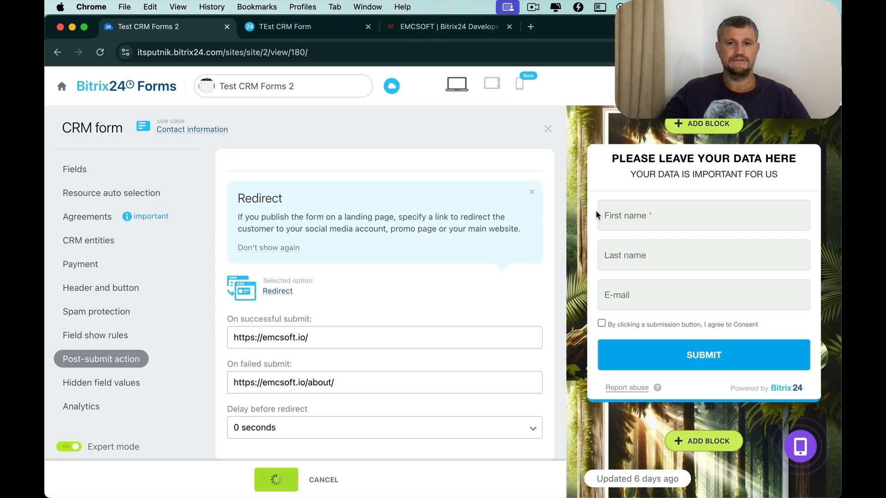
Close the extra browser tabs, reopen the published form, accept the consent and submit it to test the redirect
left_click(368, 27)
left_click(367, 27)
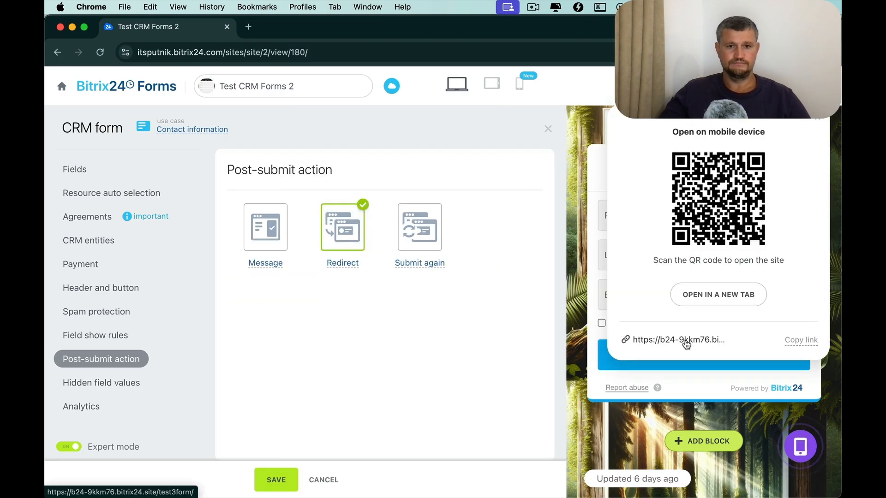
left_click(686, 340)
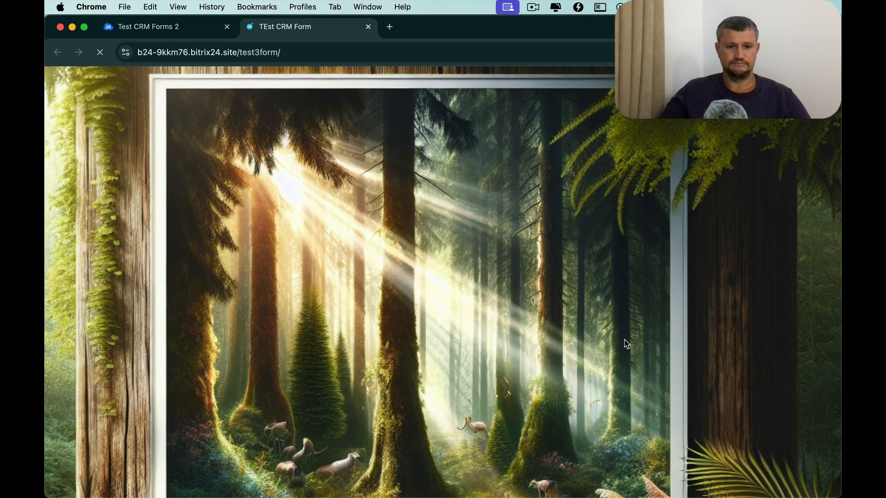
left_click(301, 319)
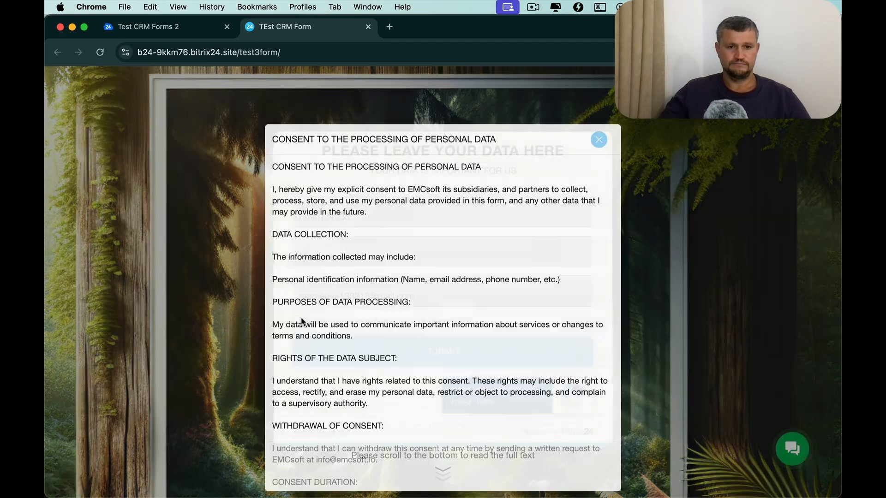
scroll(302, 321, "down", 5)
left_click(369, 437)
left_click(401, 356)
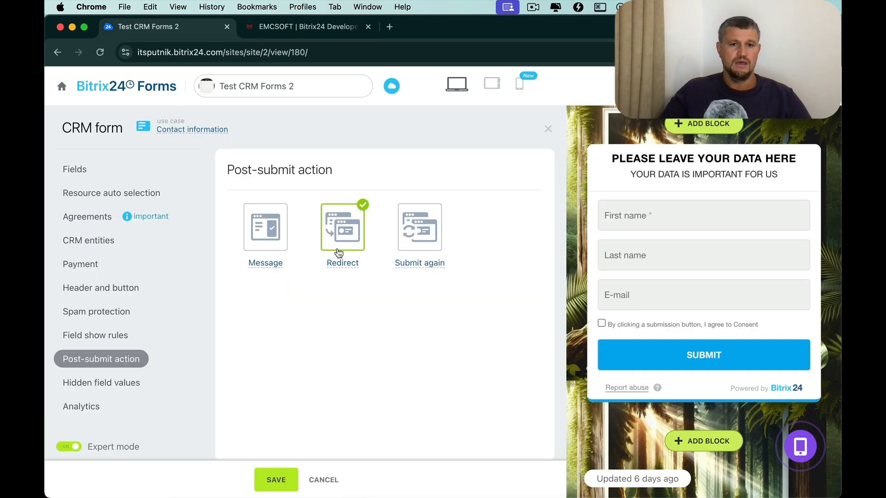
Review the saved redirect links and switch the post-submit action to Submit again
left_click(336, 250)
scroll(415, 358, "down", 1)
scroll(414, 357, "up", 1)
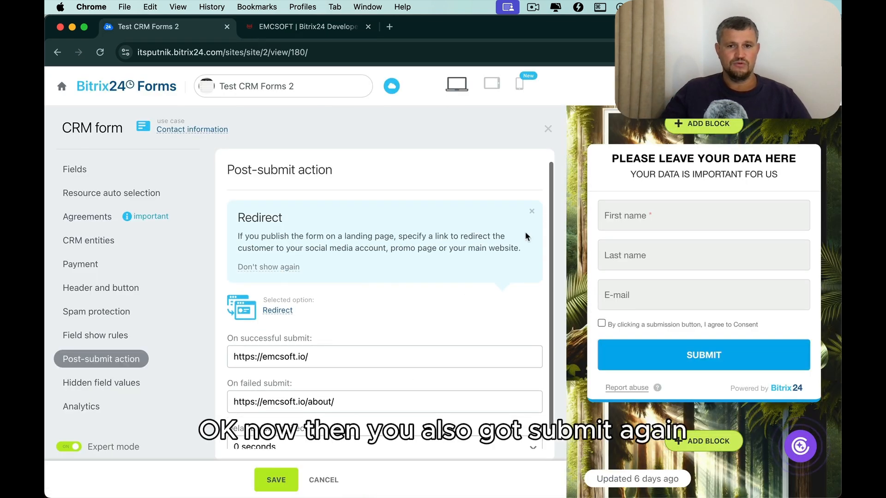
left_click(532, 211)
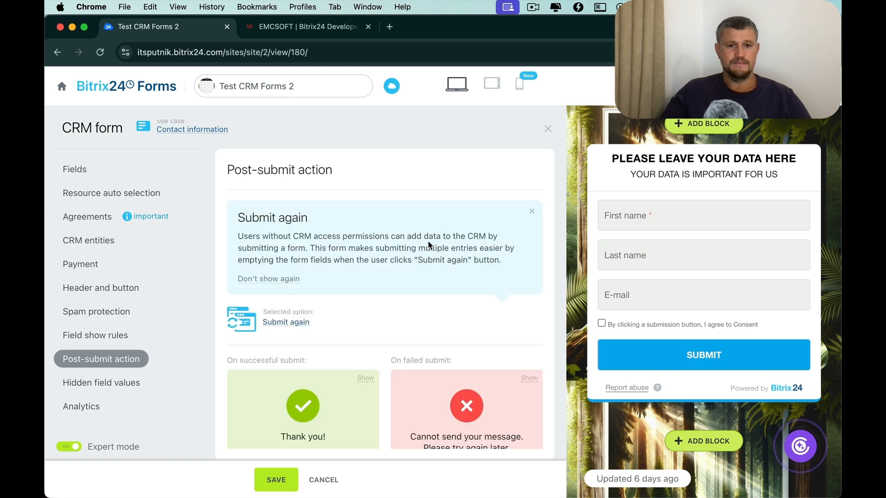
scroll(428, 240, "down", 1)
scroll(428, 241, "down", 2)
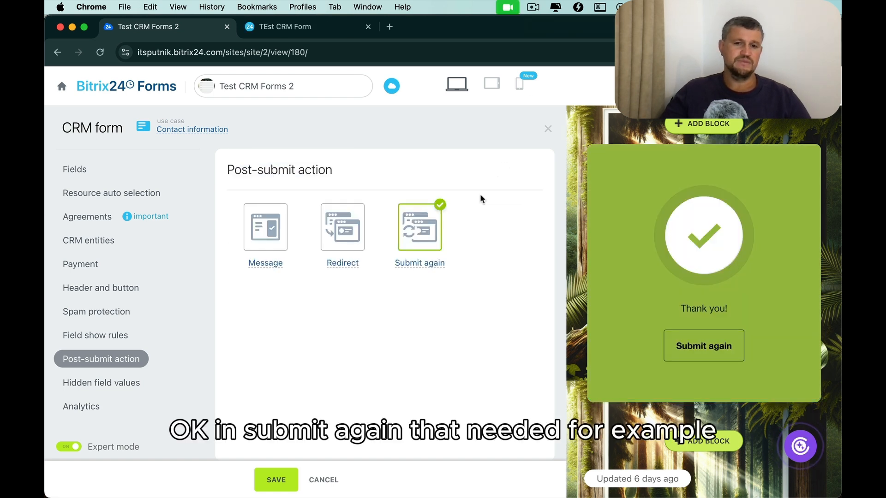
Change the Submit again button text for successful submission to "ENTER DATA FOR ANOTHER MEMBER" and save the form
left_click(428, 232)
scroll(428, 230, "down", 1)
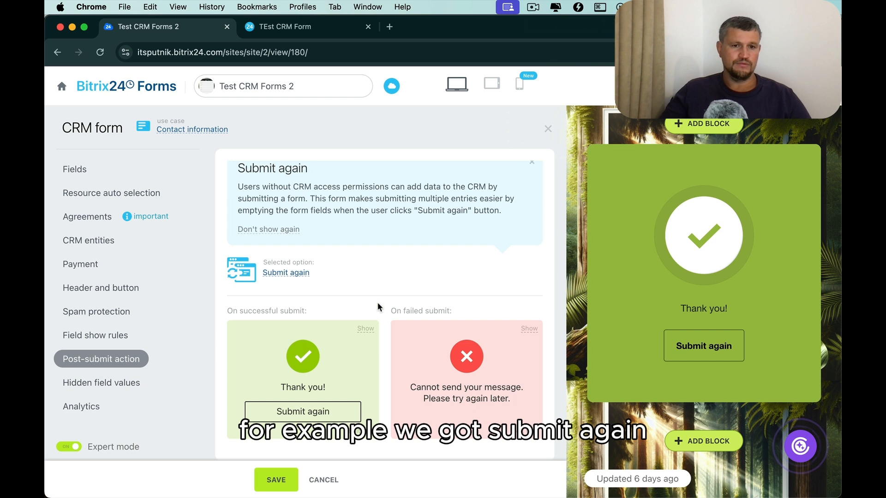
left_click(365, 436)
left_click(342, 403)
key("super+a")
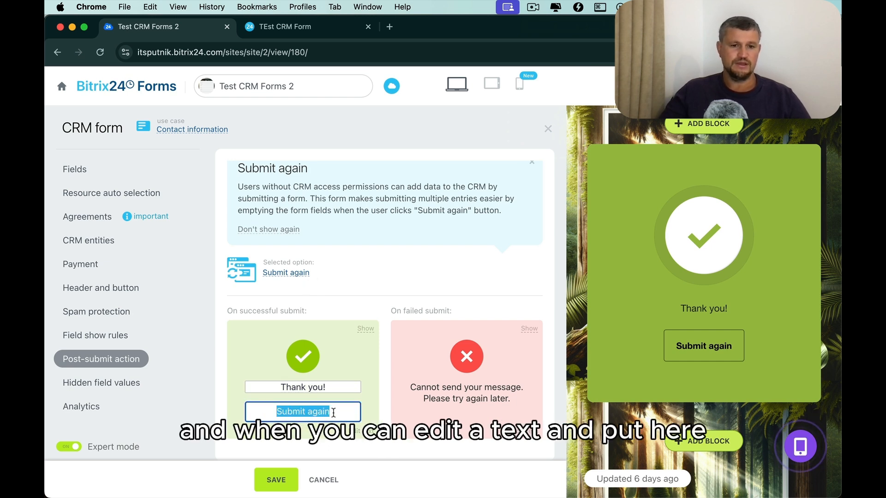
type("ENTER DAT")
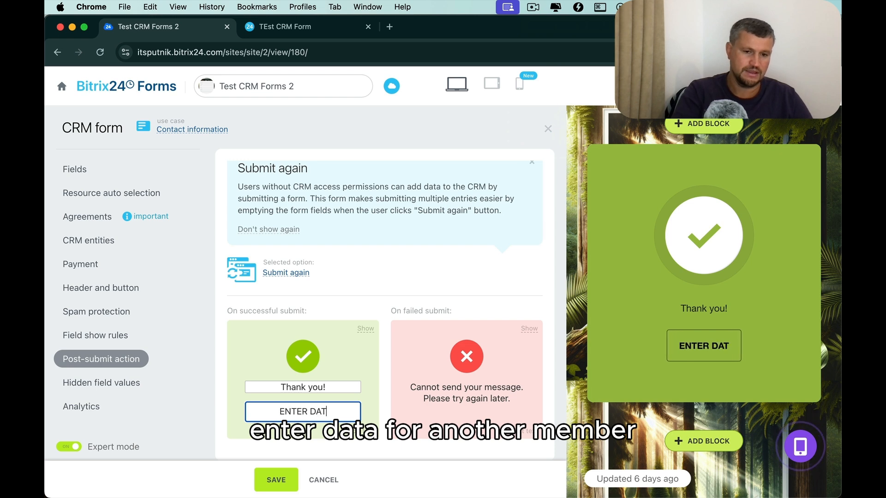
type("A FOR ANOTH")
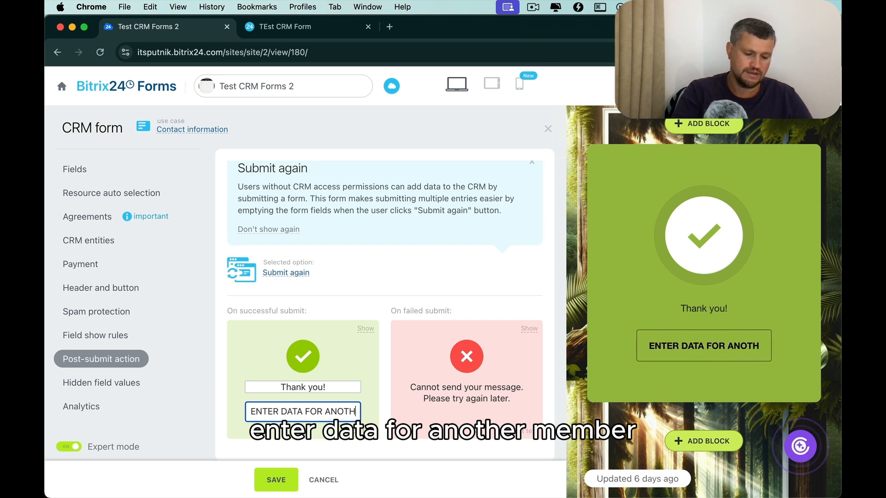
type("ER MEMBER")
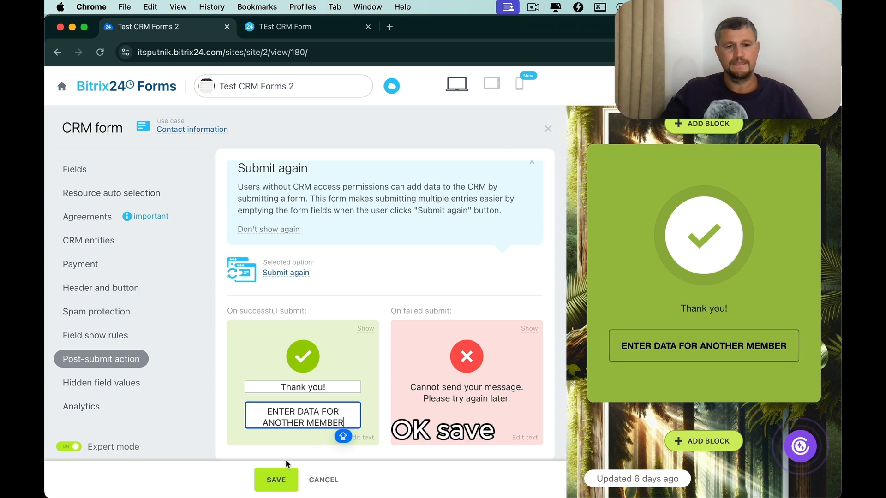
left_click(287, 479)
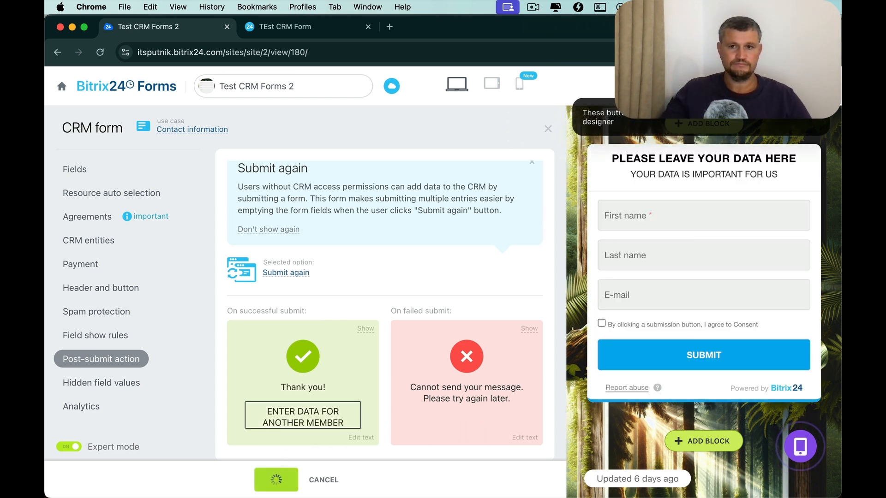
Open the published form, accept the consent and submit it to test the repeat-submission button
left_click(714, 88)
left_click(683, 295)
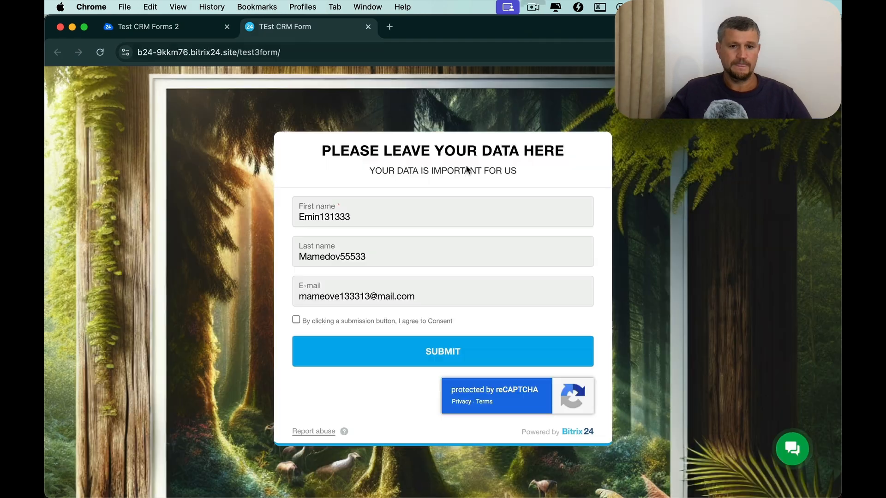
left_click(303, 319)
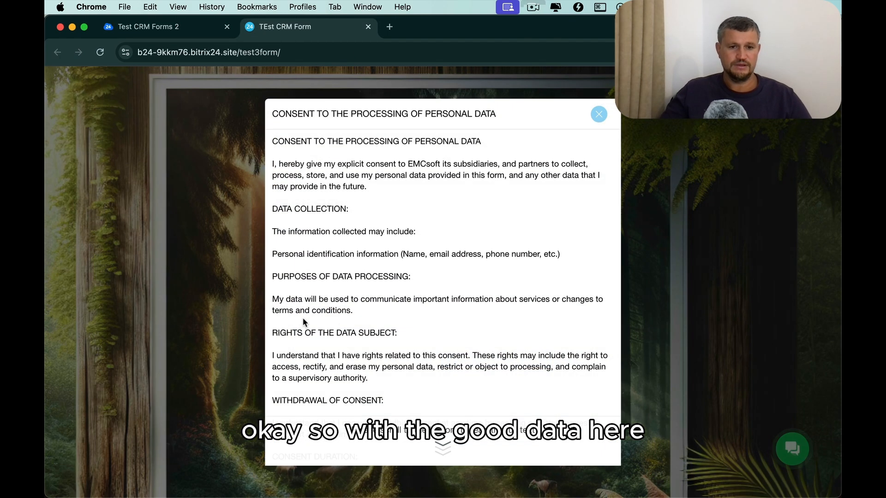
scroll(351, 350, "down", 5)
left_click(373, 450)
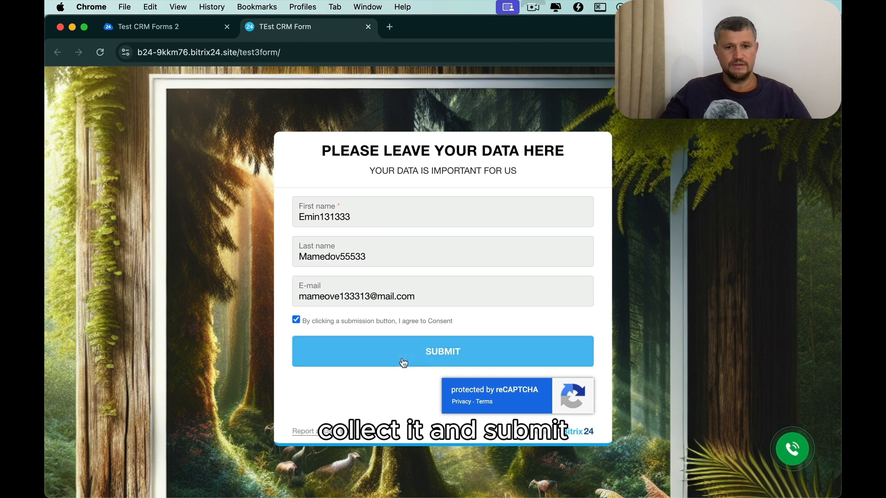
left_click(402, 359)
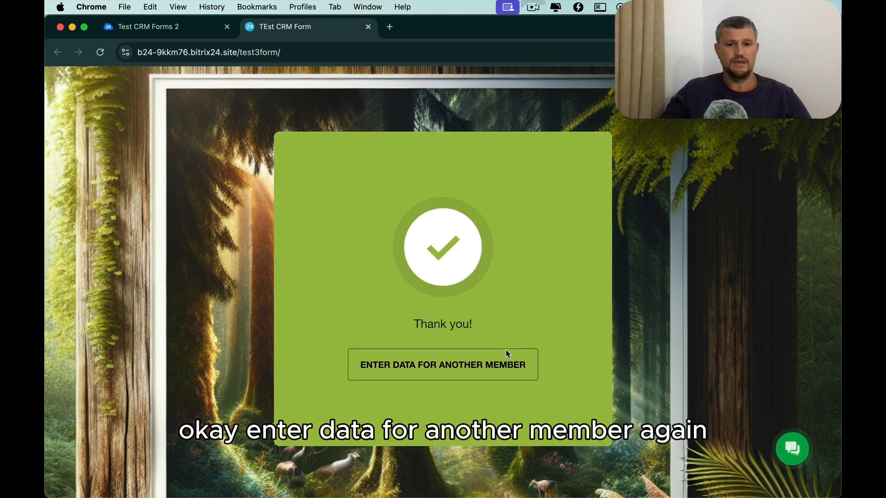
Reopen the form to enter data for another member, submit it, try resending the message and close the form's tab
left_click(498, 372)
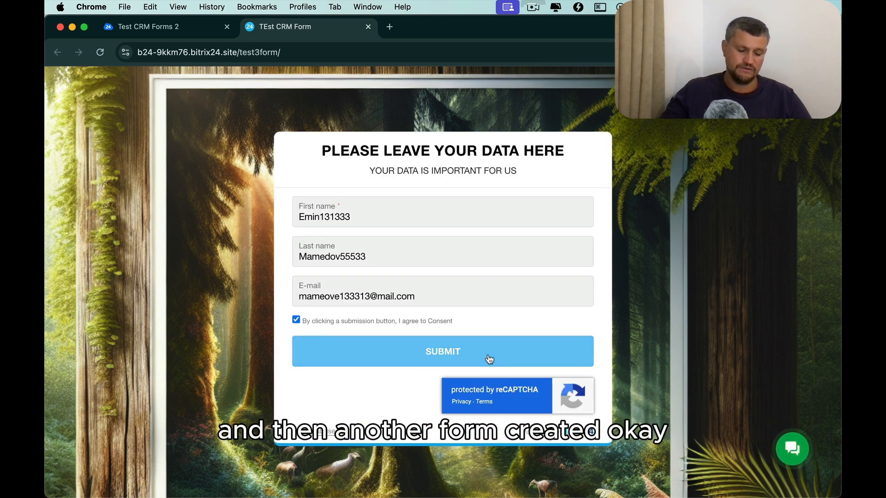
left_click(488, 356)
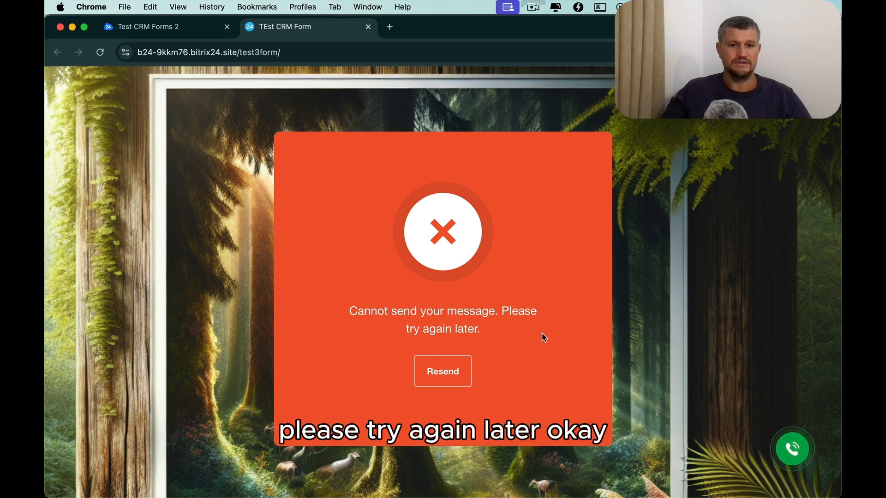
left_click(460, 373)
key("super+w")
Add the lead's Source field to the CRM form's hidden field values
scroll(158, 369, "down", 2)
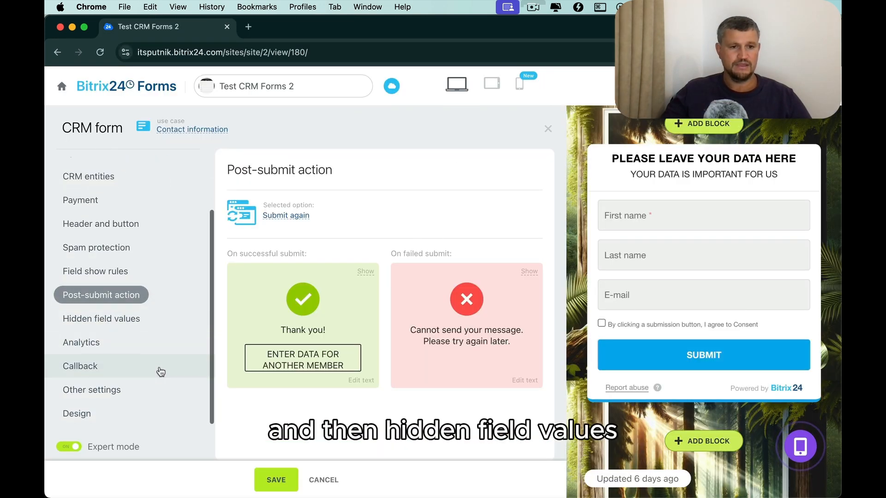
left_click(132, 327)
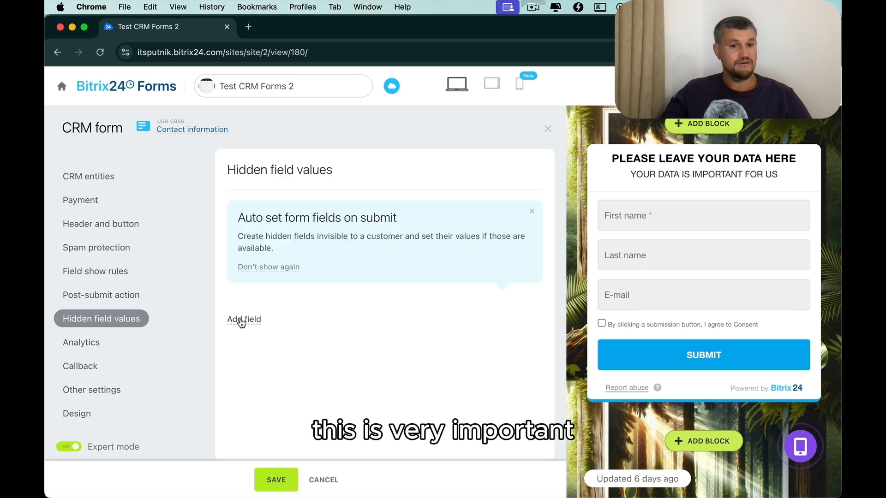
left_click(241, 321)
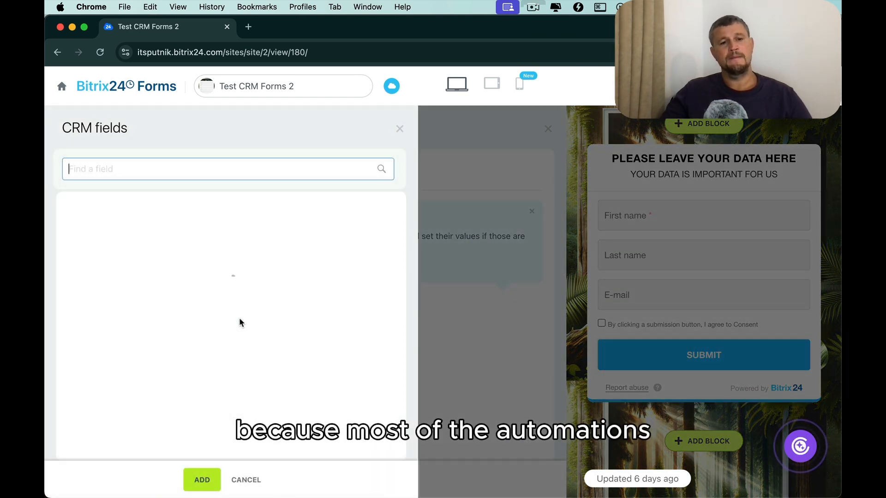
left_click(447, 315)
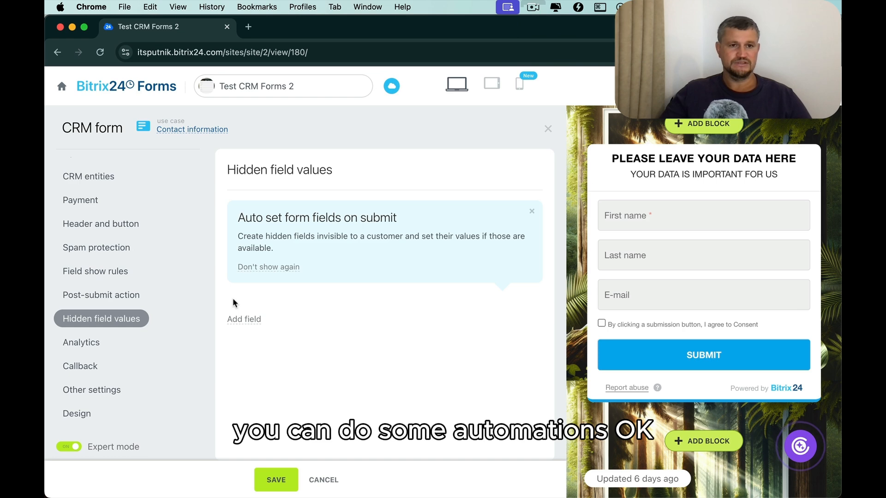
left_click(241, 321)
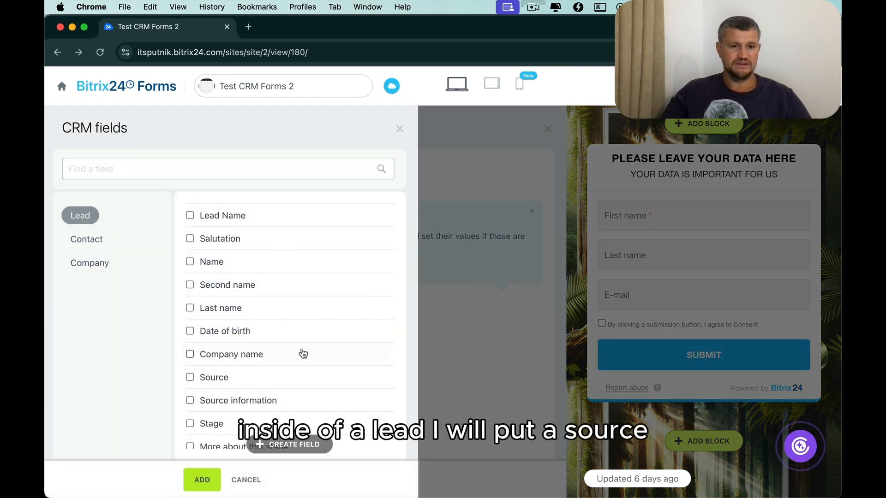
scroll(303, 354, "down", 3)
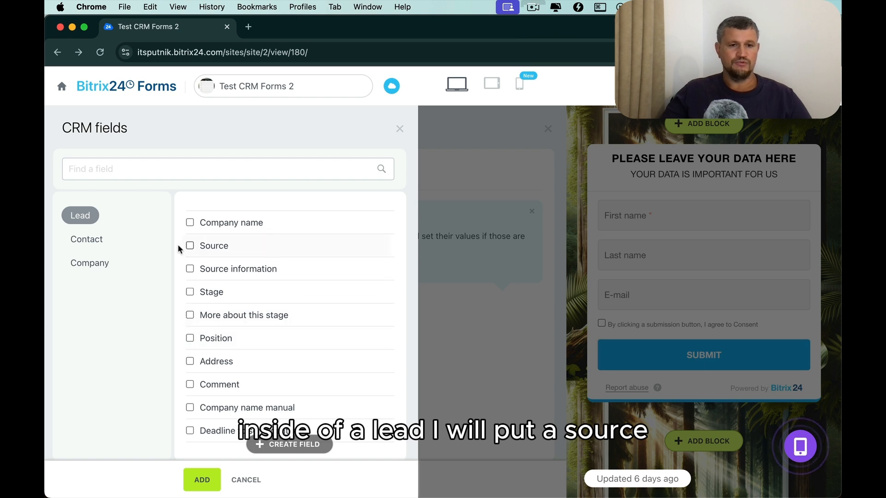
left_click(203, 477)
Set the hidden Source field's value to excel and save the form
left_click(445, 380)
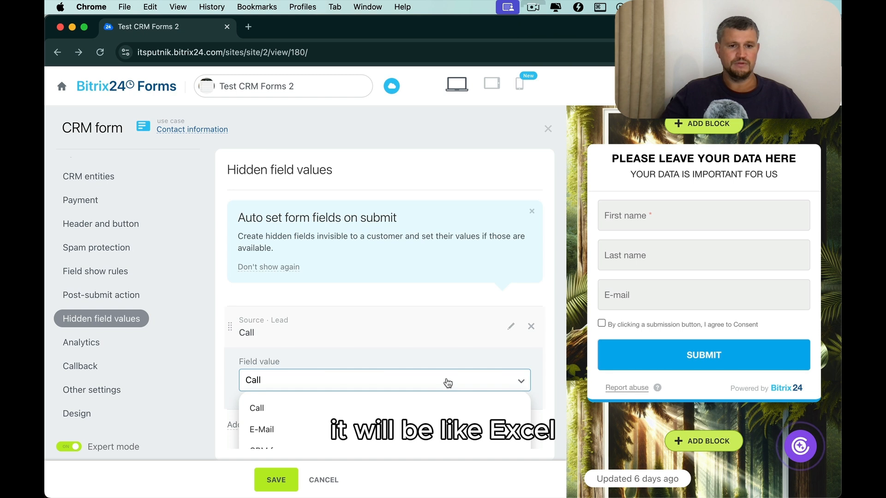
scroll(445, 377, "down", 3)
left_click(441, 395)
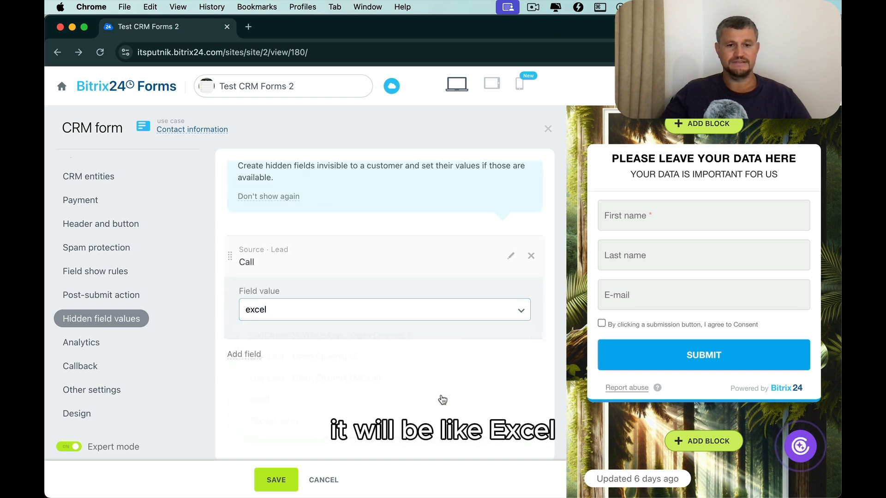
left_click(276, 480)
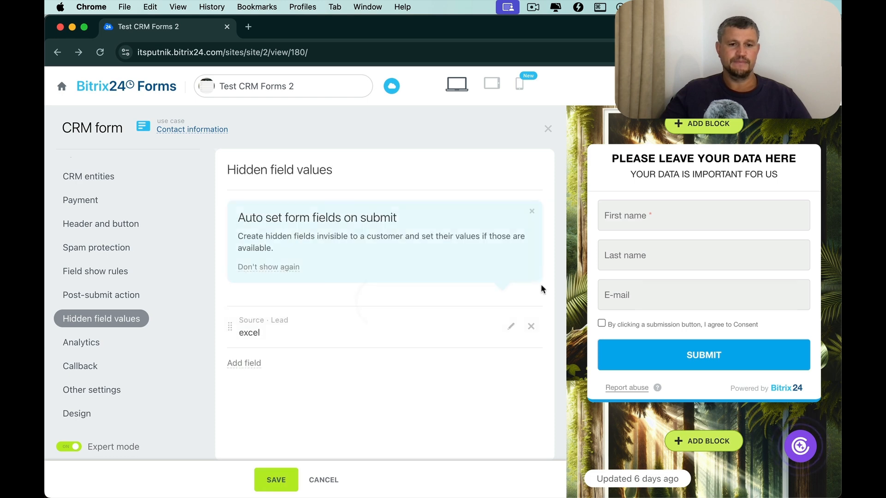
Open the published form, fill in the contact's name and e-mail, accept the consent and submit it
left_click(718, 87)
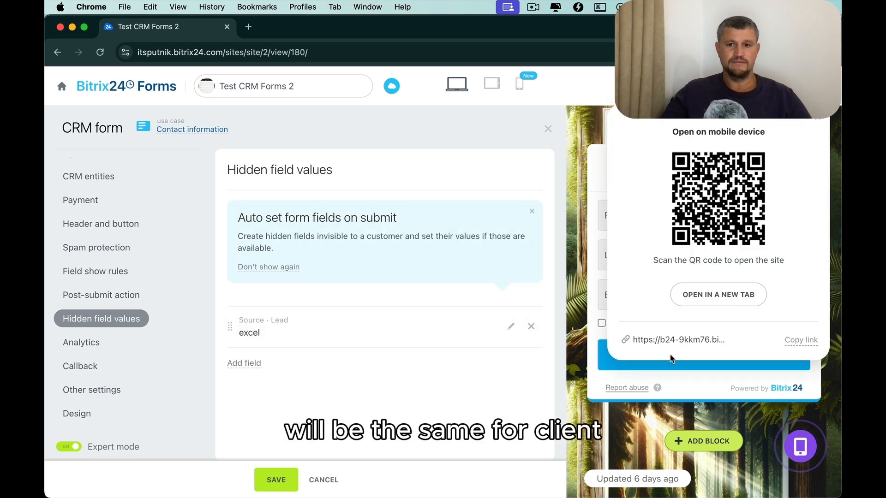
left_click(671, 341)
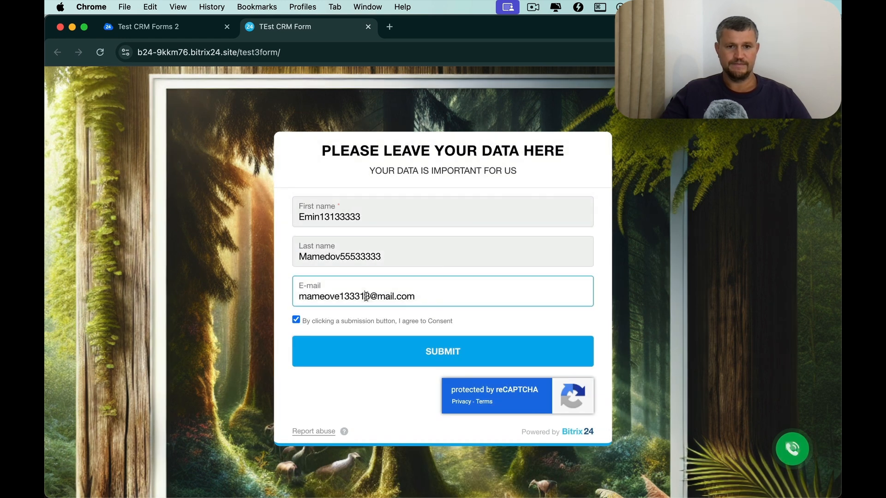
left_click(443, 351)
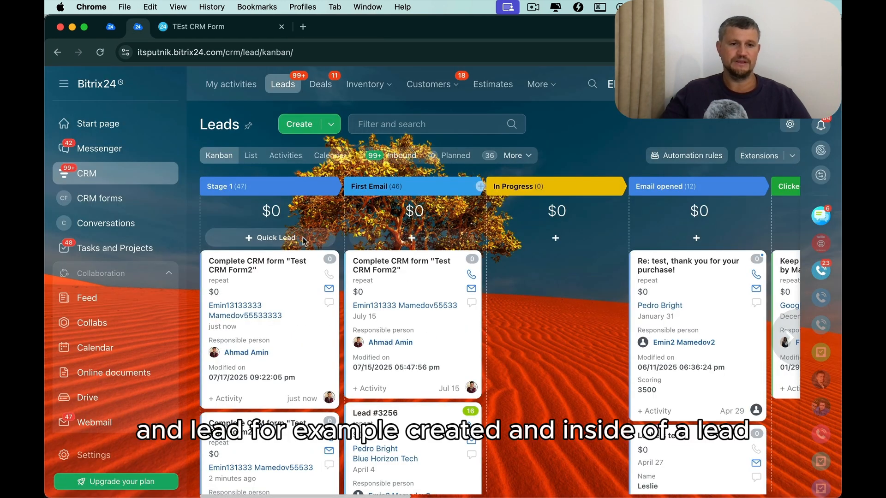
Open the newly created lead in Stage 1, add the Source field to its About client section and close the lead
left_click(244, 268)
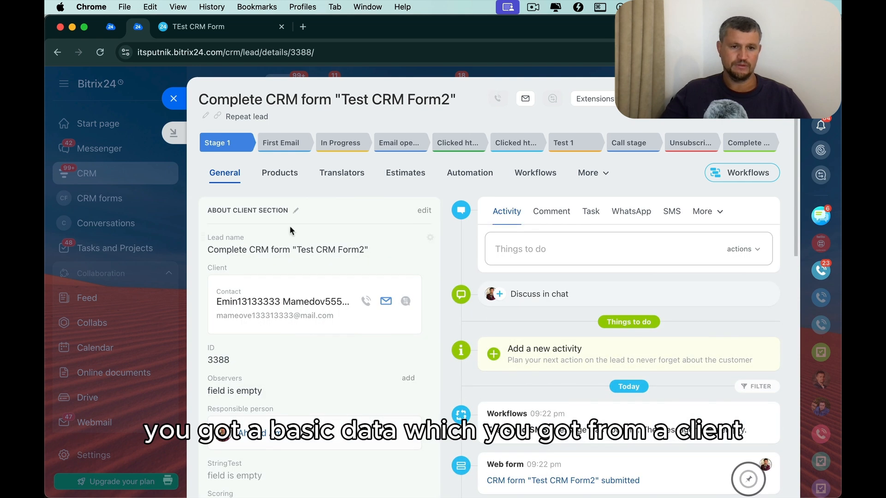
scroll(272, 229, "down", 5)
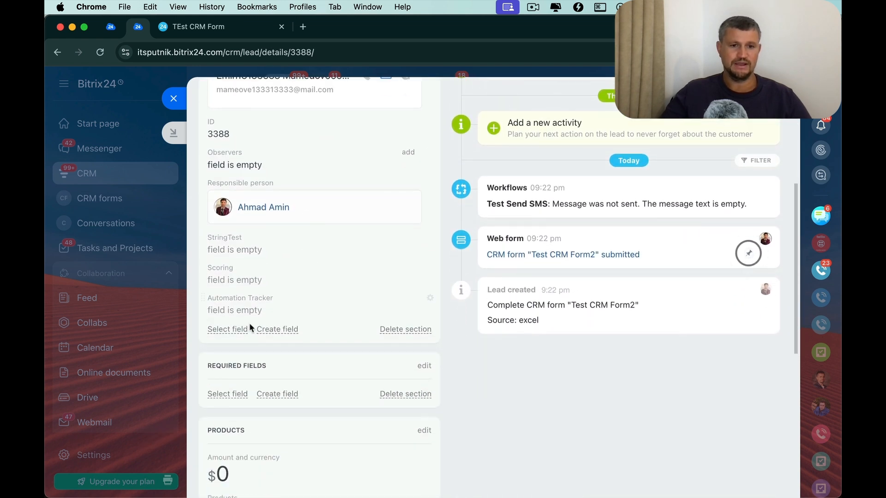
left_click(237, 329)
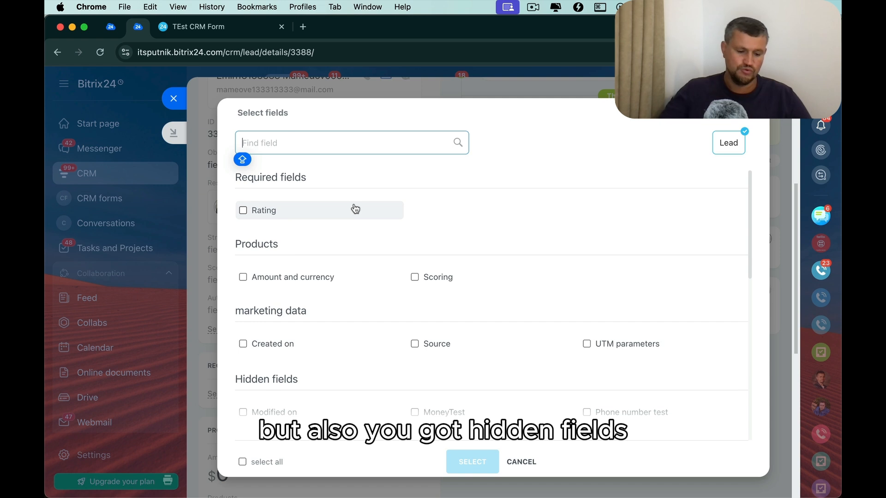
type("SOUR")
left_click(265, 210)
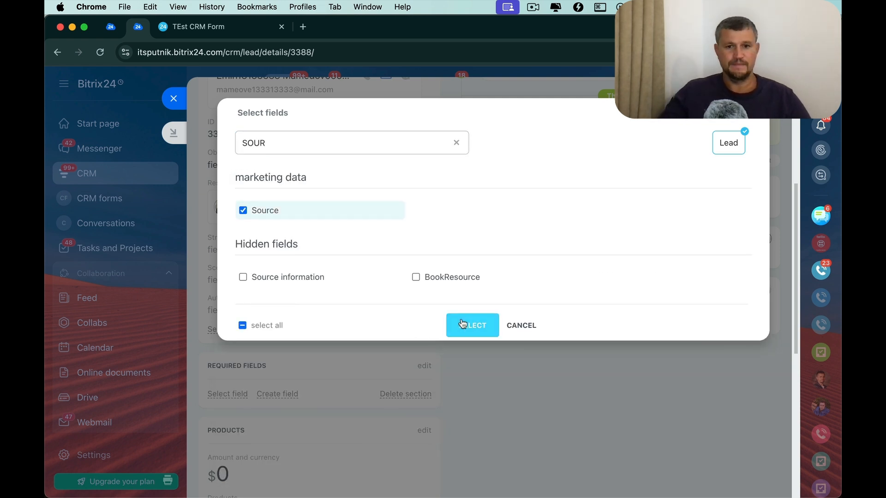
left_click(464, 325)
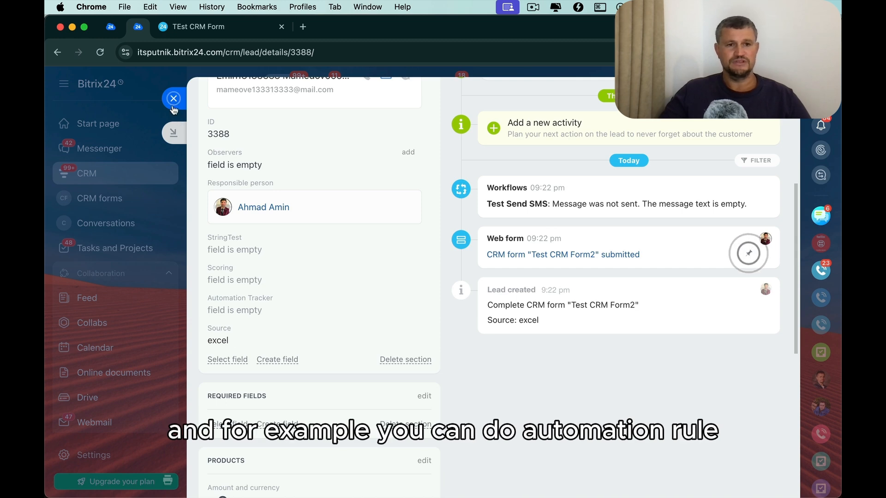
left_click(182, 161)
Open the leads' automation rules, search the available rules for "ITEM" and add a Modify item rule to Stage 1
left_click(694, 156)
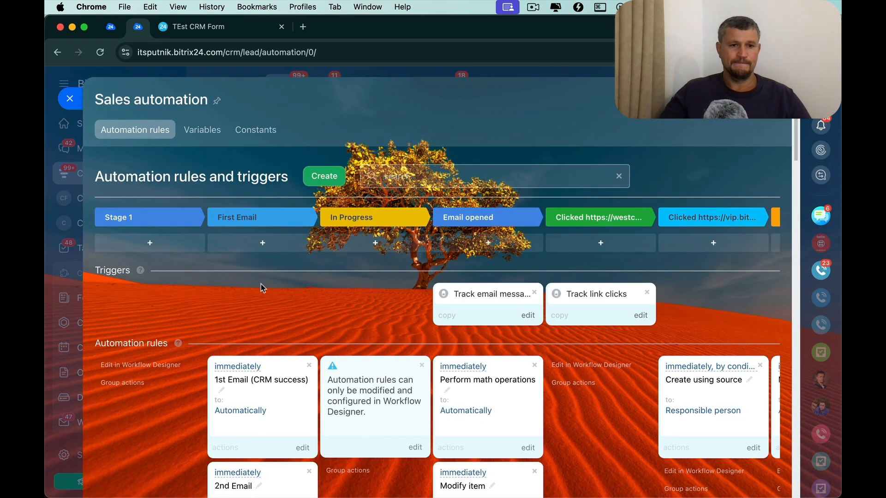
left_click(183, 244)
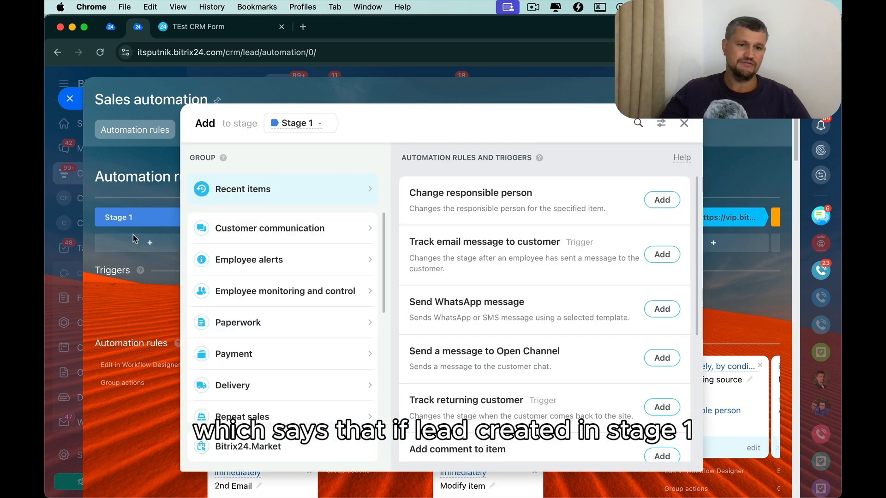
left_click(637, 125)
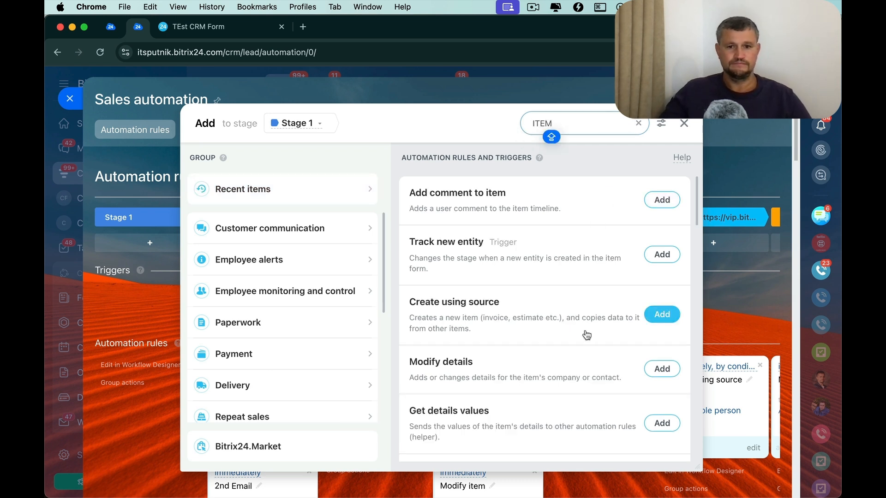
scroll(587, 335, "down", 5)
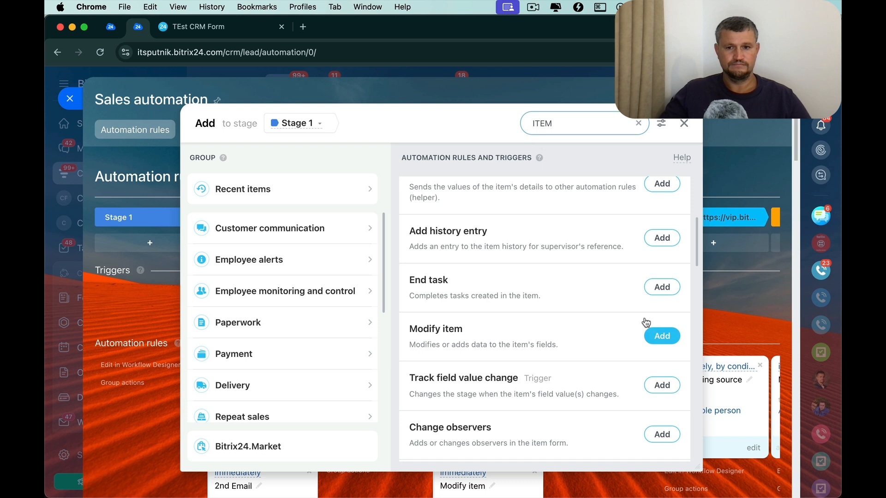
left_click(659, 336)
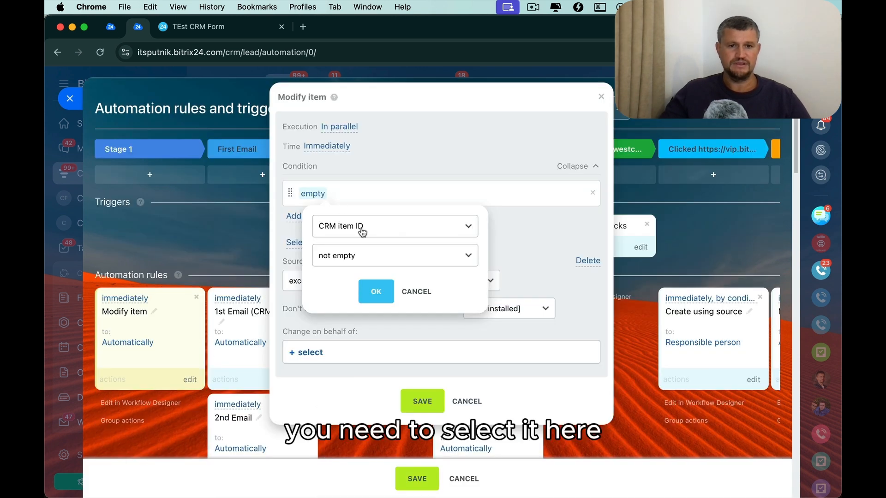
Set the Modify item rule's condition to Source equal to excel
left_click(362, 232)
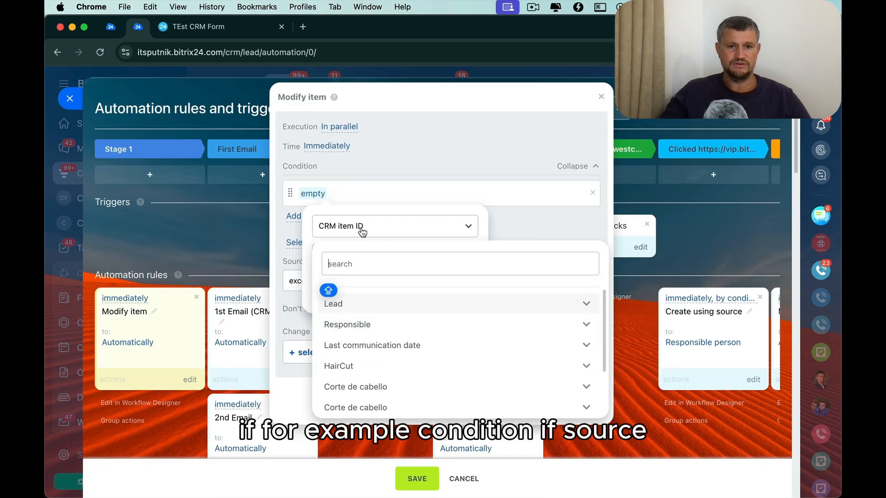
left_click(384, 306)
type("SOUR")
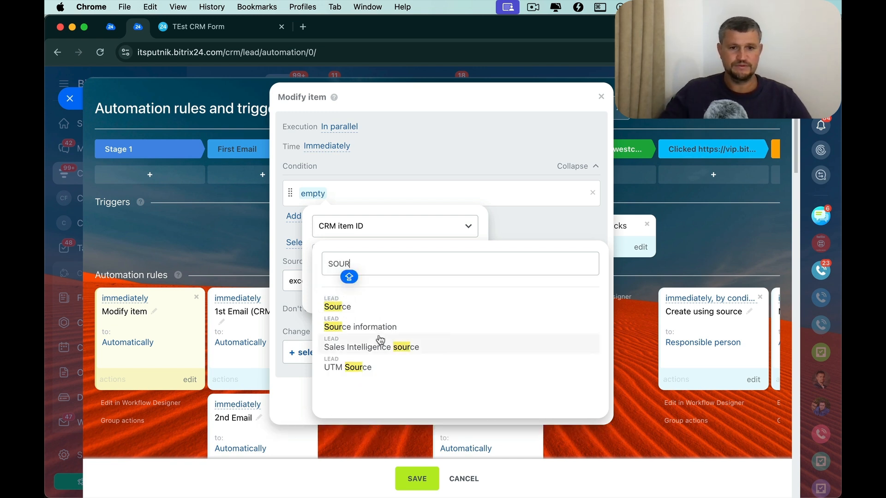
left_click(364, 308)
left_click(394, 257)
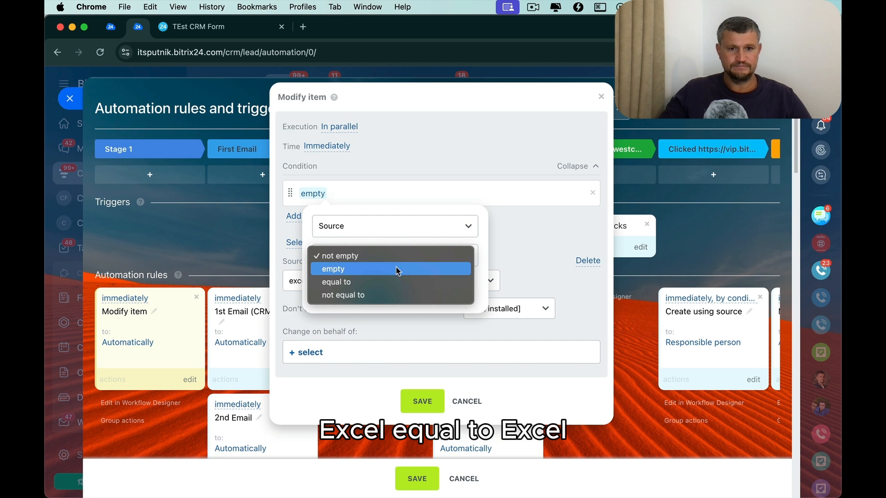
left_click(398, 281)
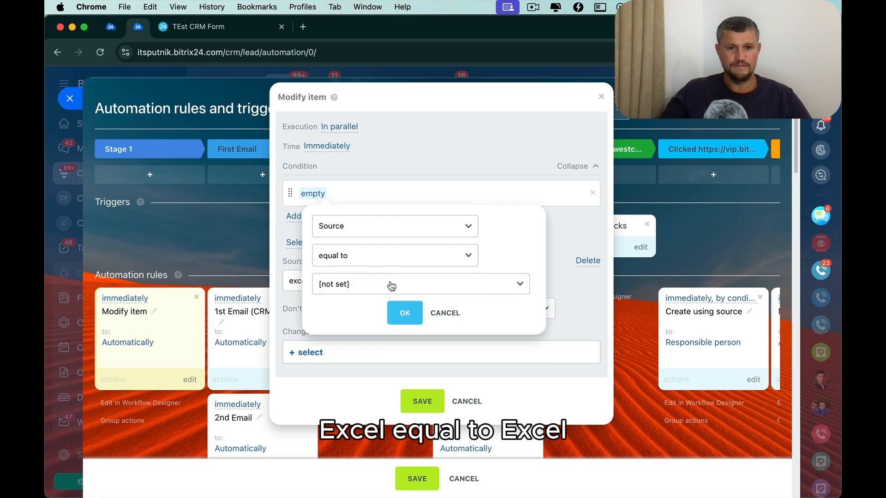
left_click(390, 285)
type("excel")
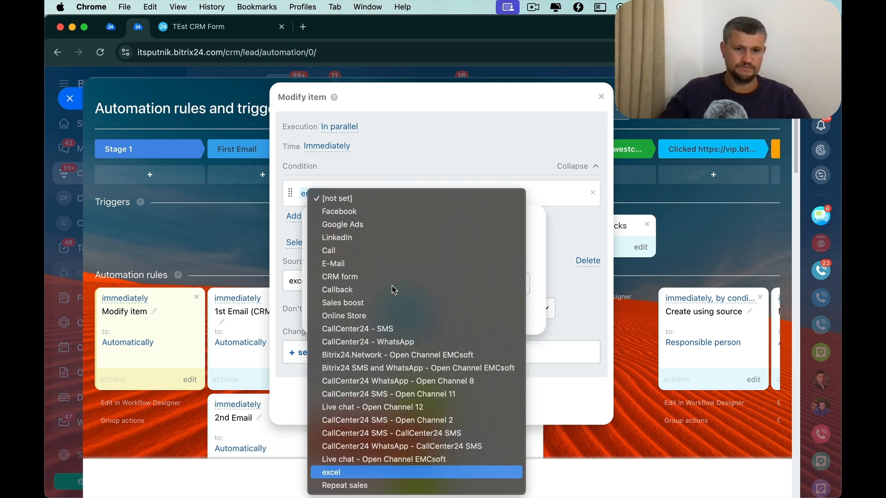
left_click(348, 472)
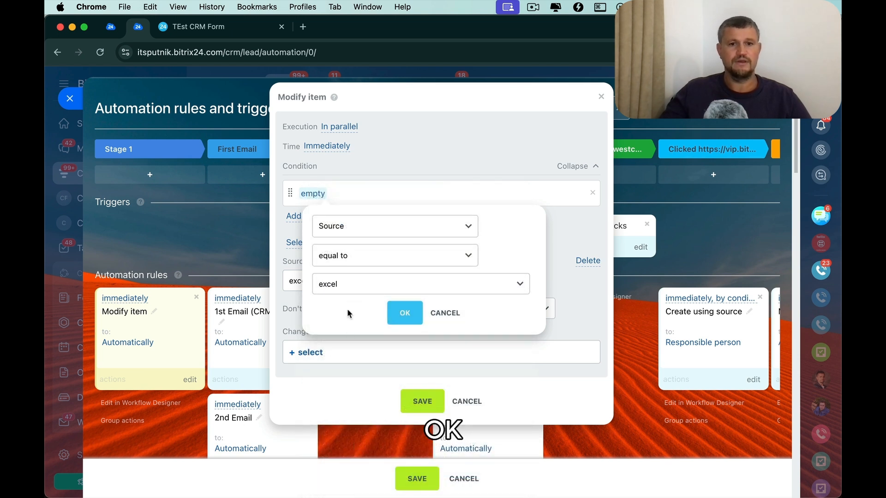
left_click(393, 308)
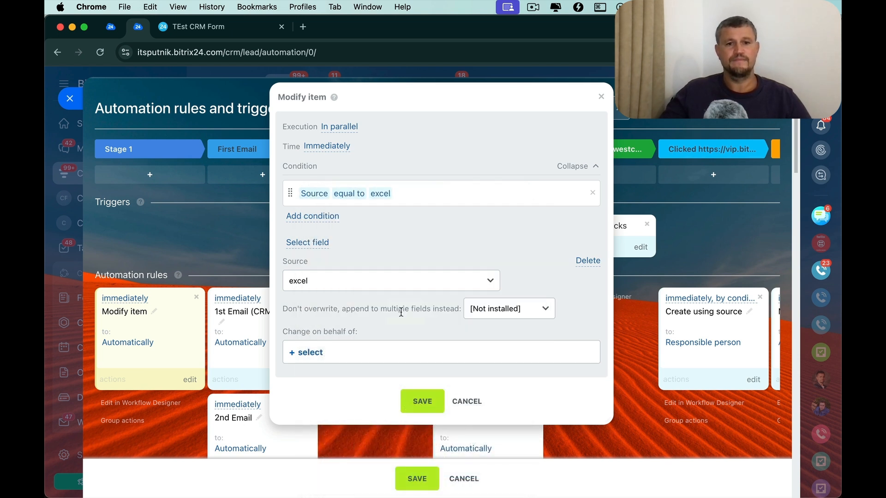
Replace the Source field in the Modify item rule's fields to change with the Lead name field
left_click(386, 284)
left_click(387, 282)
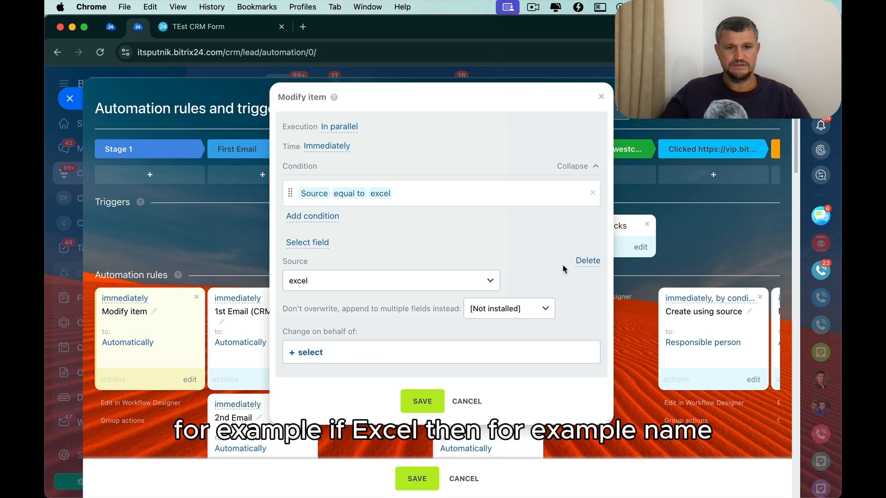
left_click(582, 261)
left_click(296, 247)
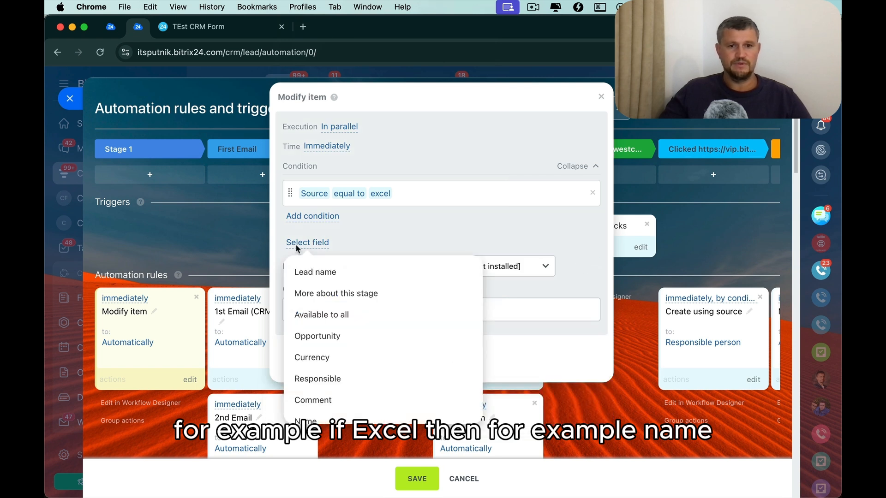
left_click(312, 271)
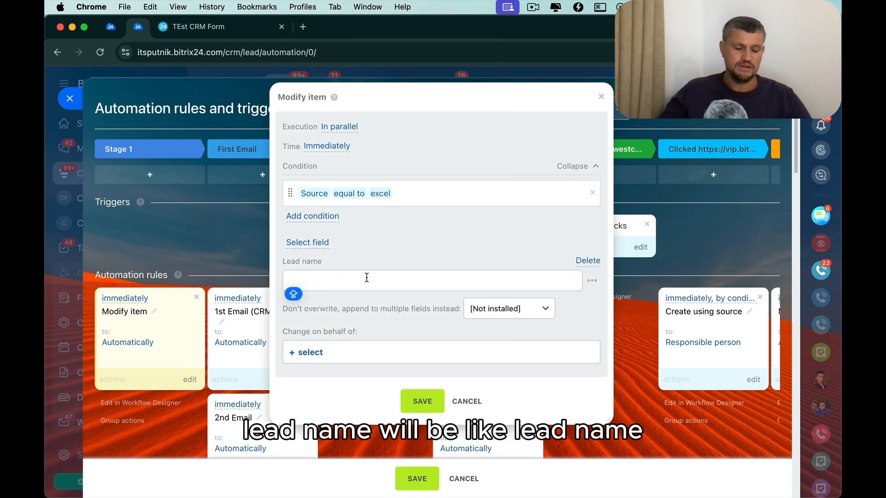
Set the rule's Lead name value to the lead's own name placeholder plus text: {{Lead name}}+EXEC
left_click(592, 281)
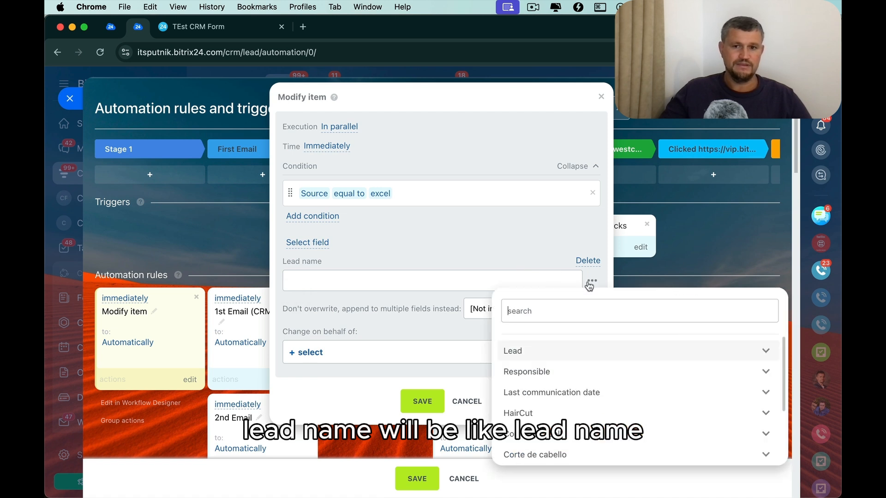
scroll(567, 390, "down", 5)
left_click(540, 450)
type("+")
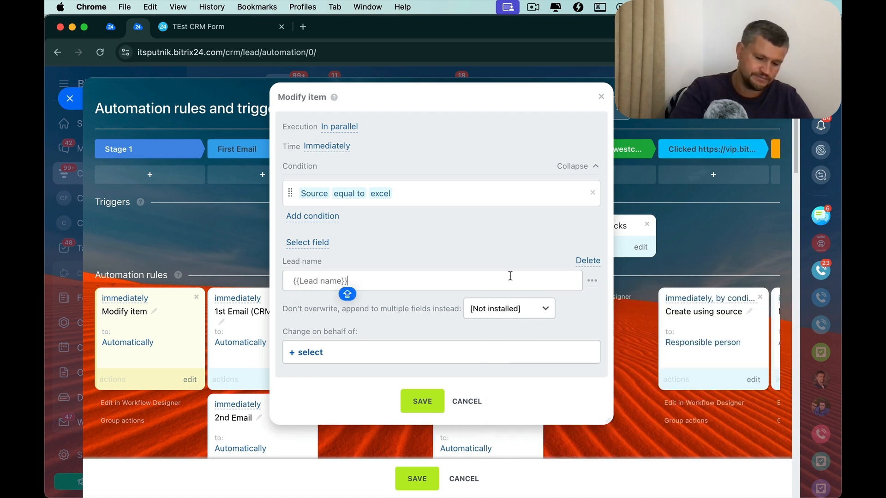
type("EC")
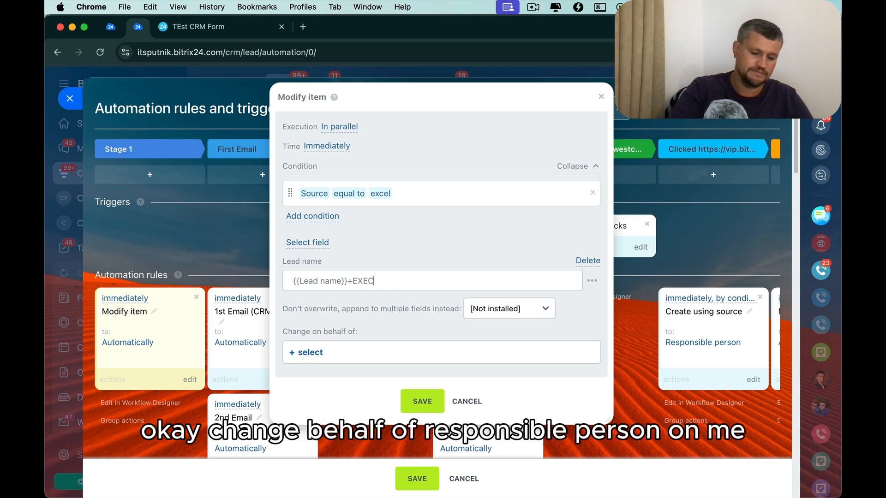
Choose an employee for Change on behalf of, then save the Modify item rule and the automation rules
left_click(317, 353)
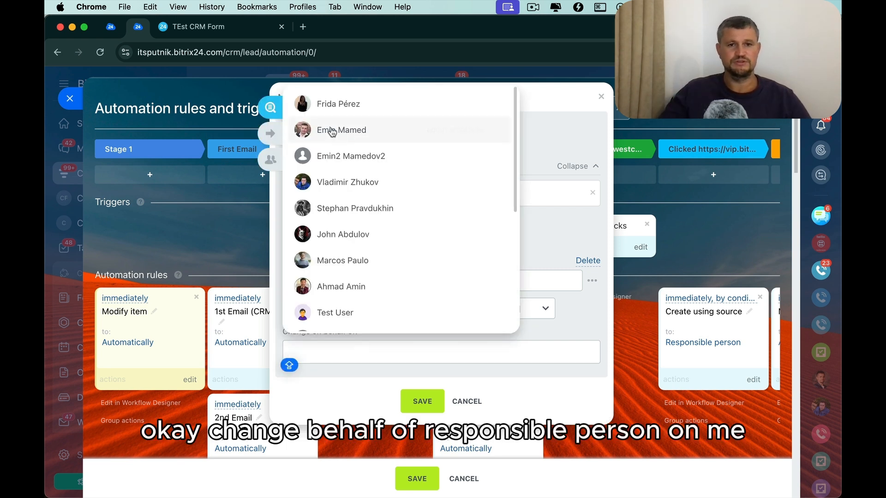
left_click(332, 131)
left_click(416, 400)
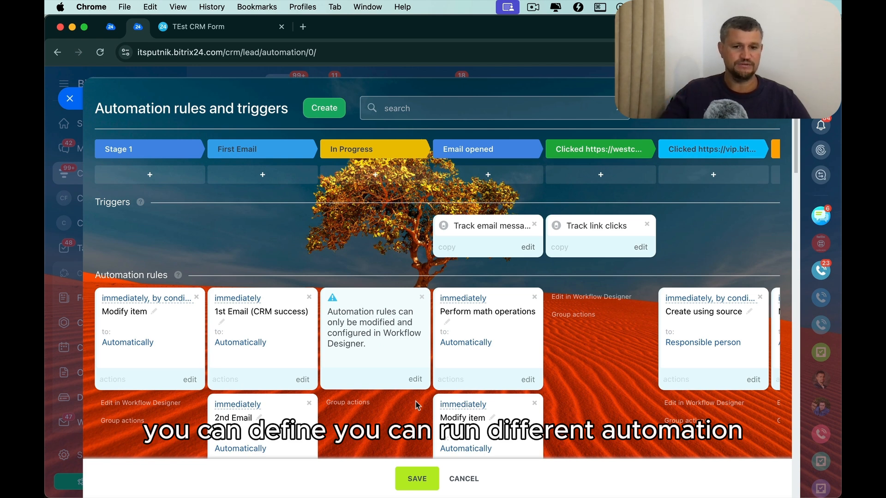
left_click(417, 479)
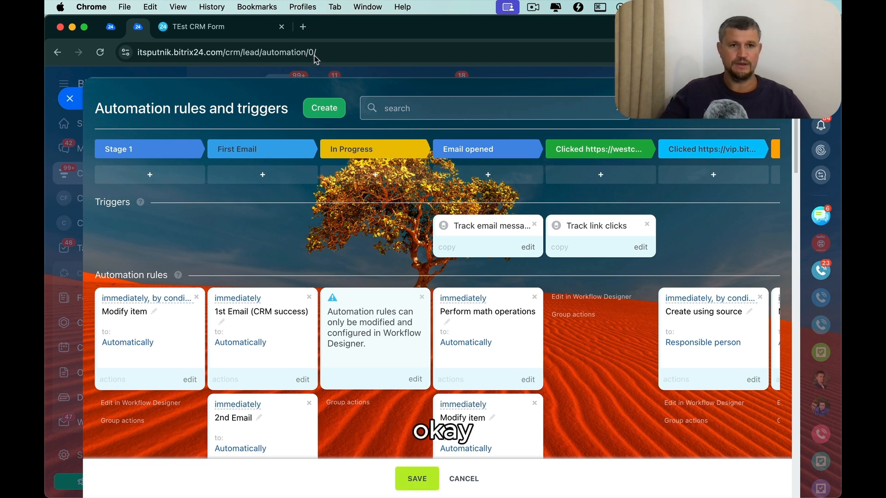
Return to the CRM form editor, open the form's design settings and set the theme to Modern
left_click(110, 28)
left_click(86, 420)
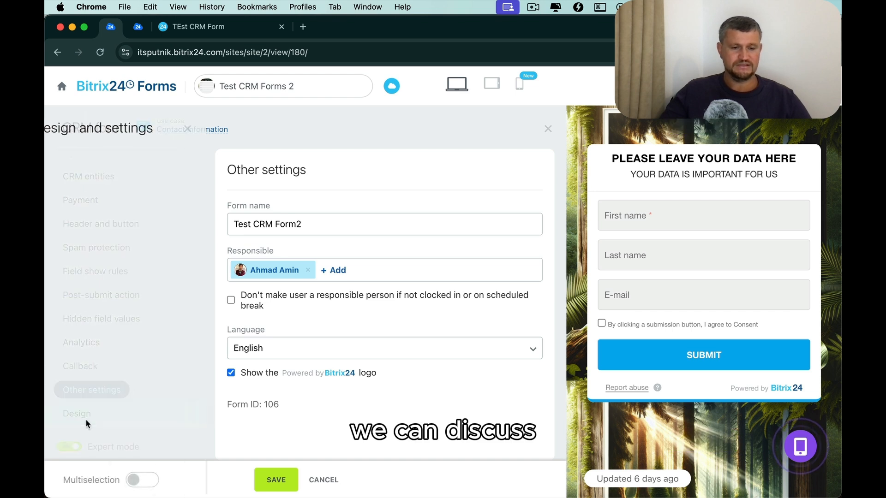
scroll(193, 294, "down", 2)
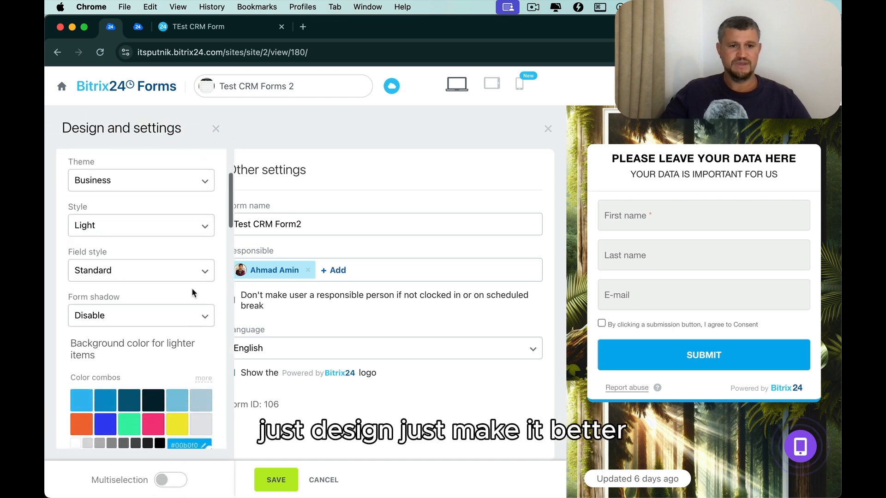
scroll(192, 277, "up", 2)
left_click(193, 224)
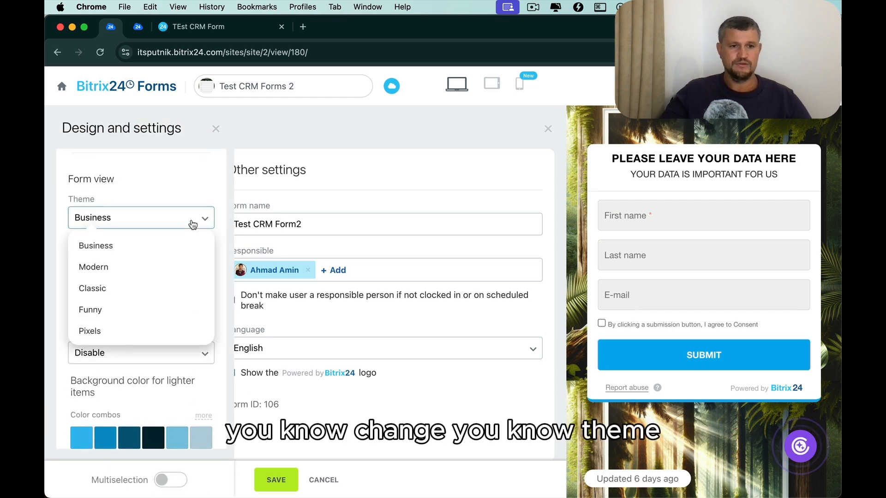
left_click(173, 267)
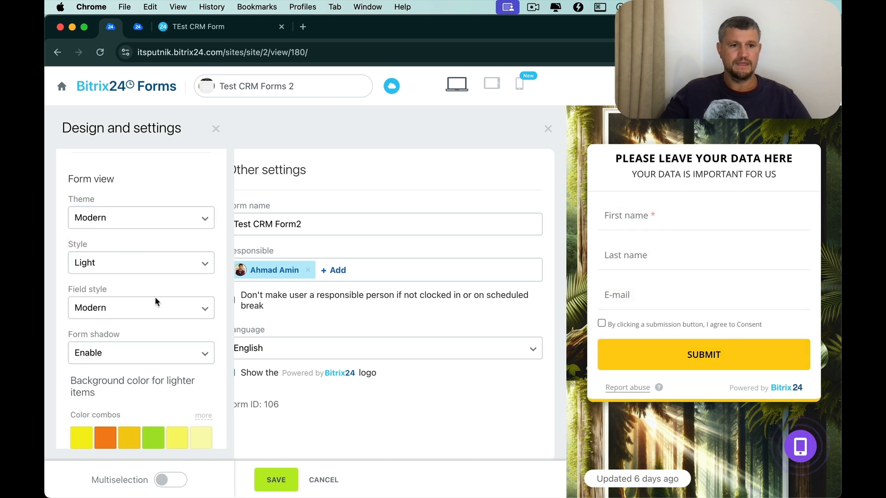
Set the background color for lighter items to pink #e467b0 and their text color to green #a9e32b
scroll(156, 351, "down", 2)
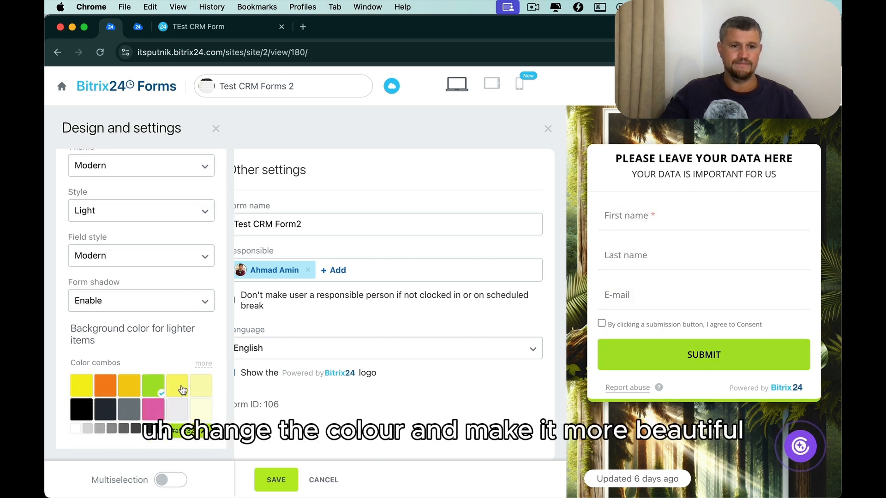
left_click(181, 388)
left_click(153, 414)
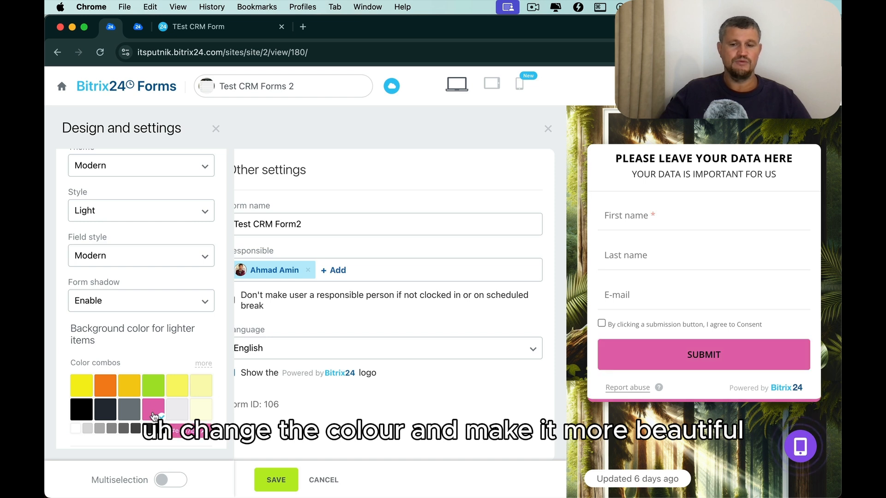
scroll(186, 249, "down", 9)
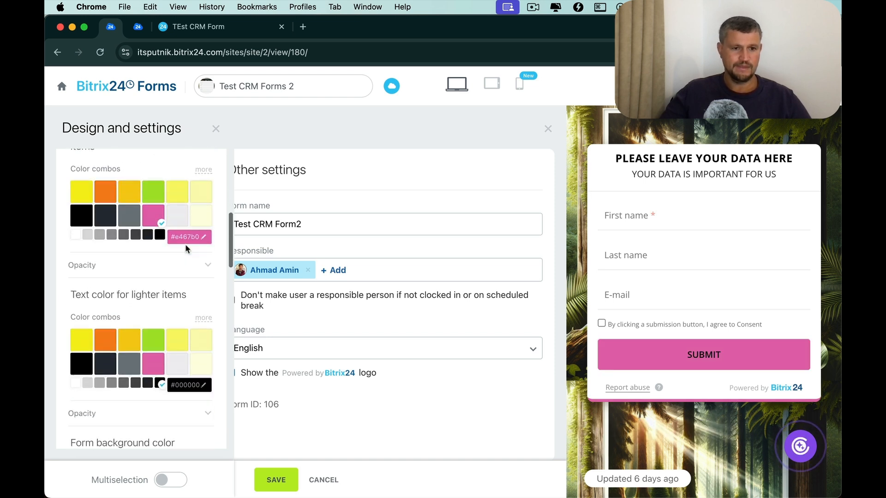
left_click(152, 292)
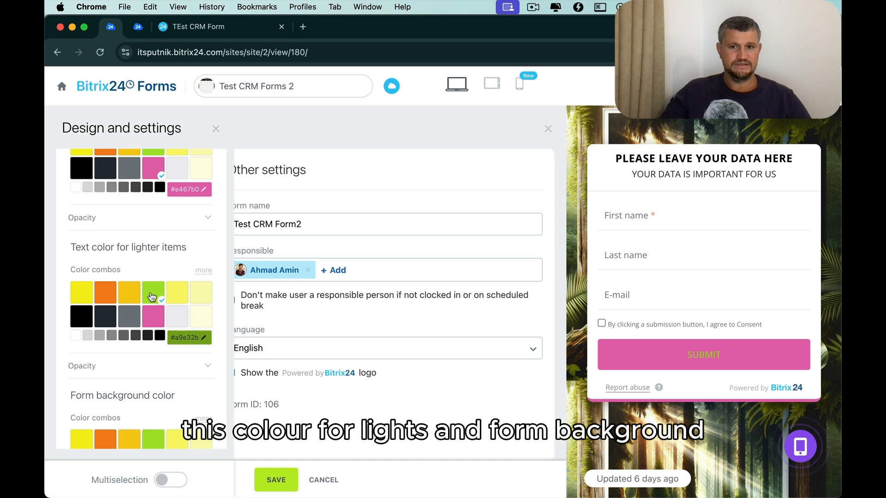
Set the form background color to yellow #f5cd19 and the form text color to gray #747a81
scroll(151, 326, "down", 5)
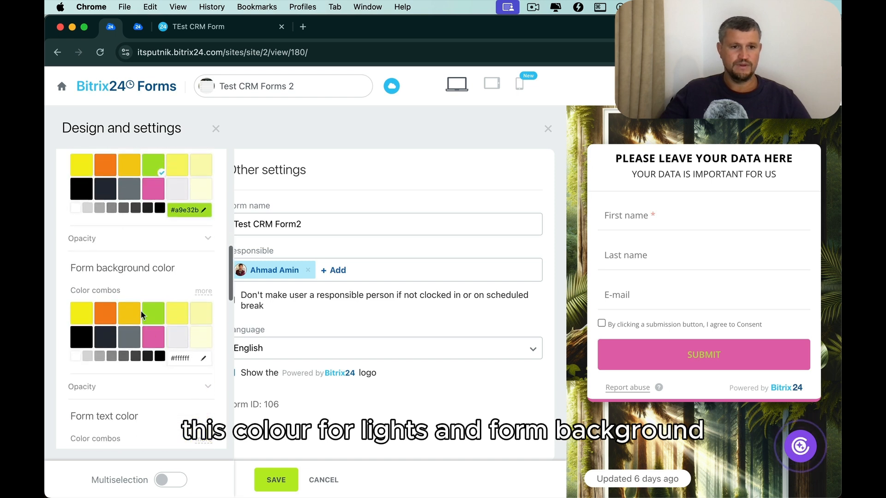
left_click(134, 315)
scroll(134, 316, "down", 6)
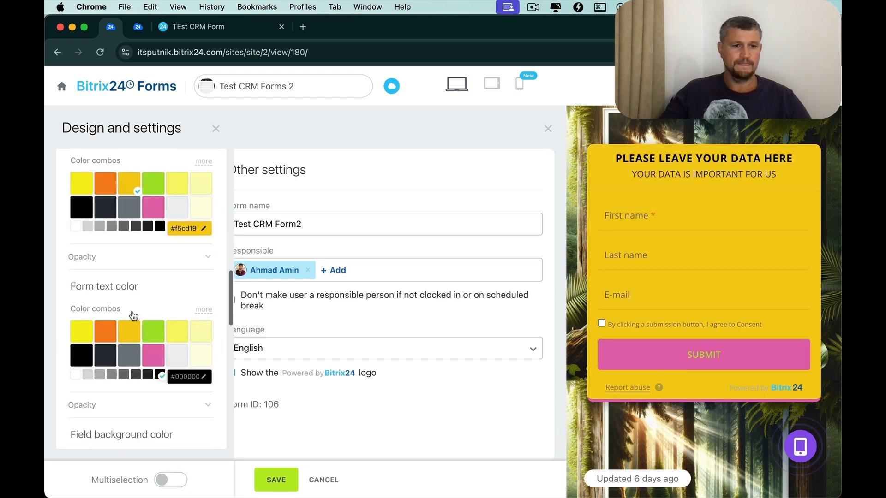
left_click(134, 315)
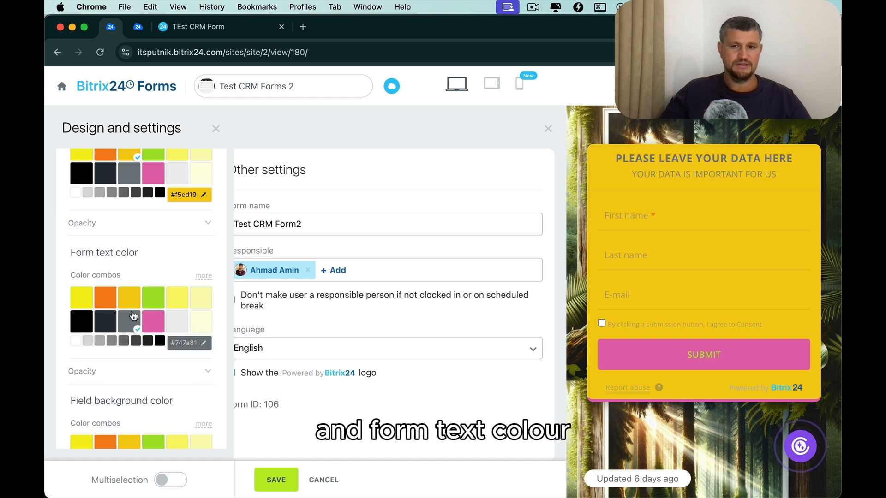
Set the field background color to yellow #f5cd19 with an opacity of 45
scroll(133, 315, "down", 4)
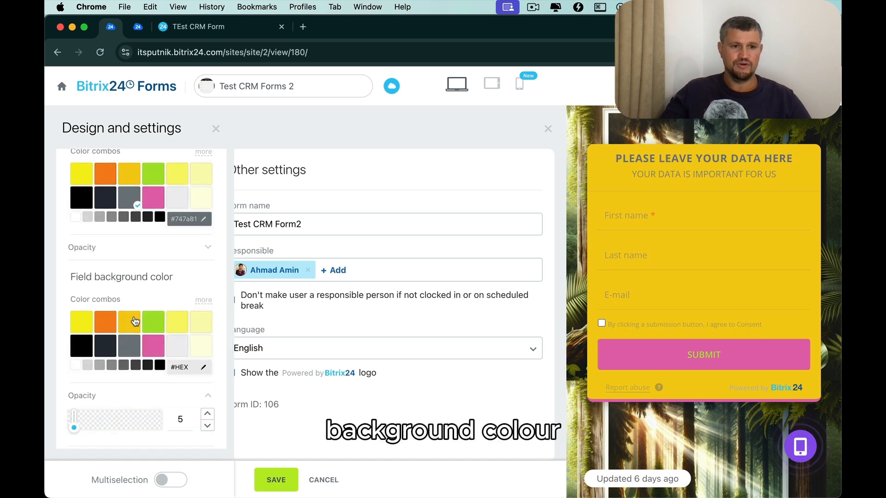
left_click(134, 321)
scroll(174, 352, "down", 6)
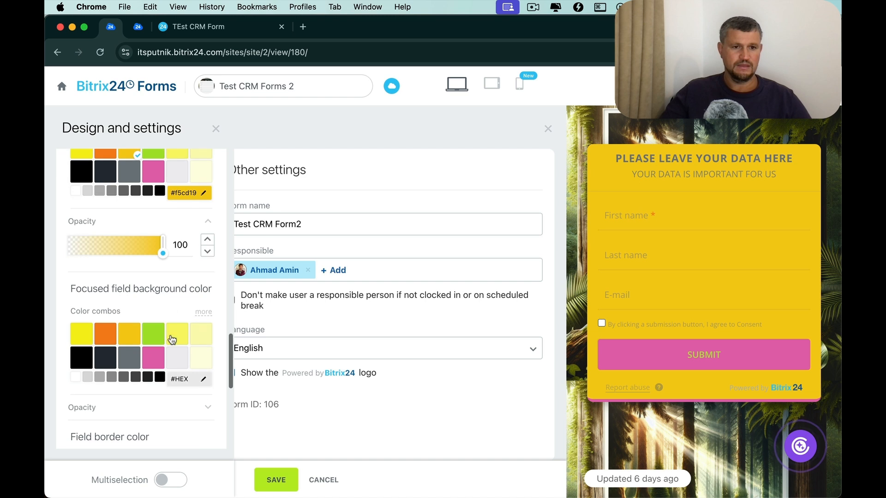
left_click_drag(161, 258, 112, 246)
Set both the focused field background color and the field border color to yellow #f5cd19
left_click(137, 339)
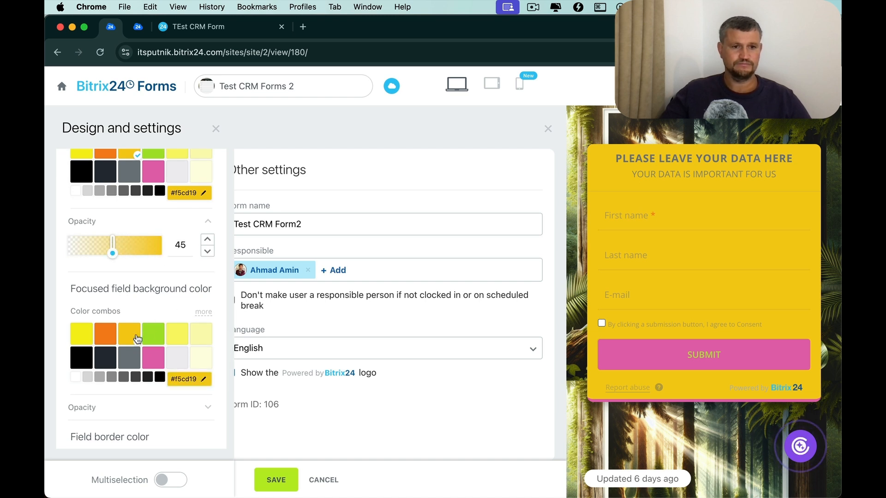
scroll(137, 339, "down", 5)
left_click(136, 313)
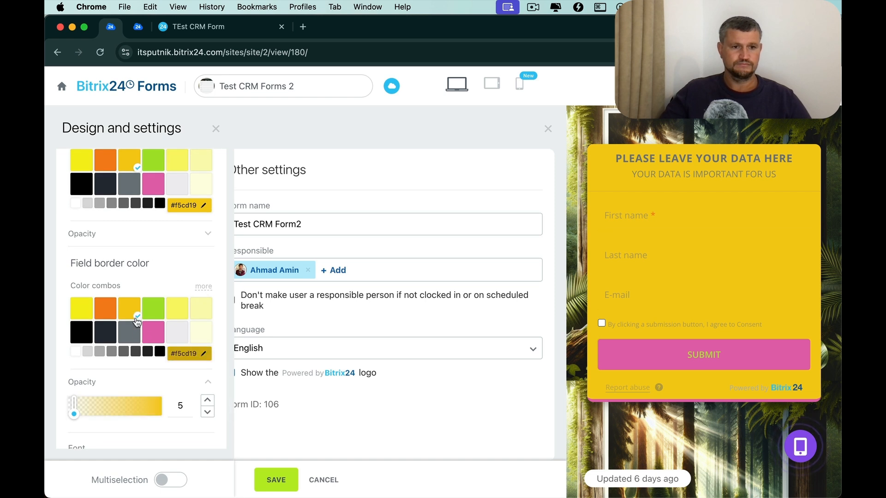
View the font choices, replace the form's bottom border with a right border and close the design settings
scroll(136, 323, "down", 3)
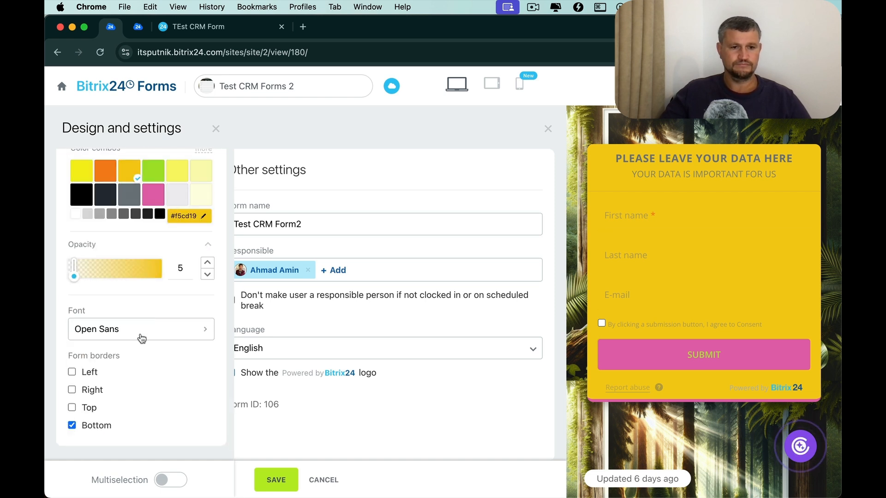
left_click(141, 335)
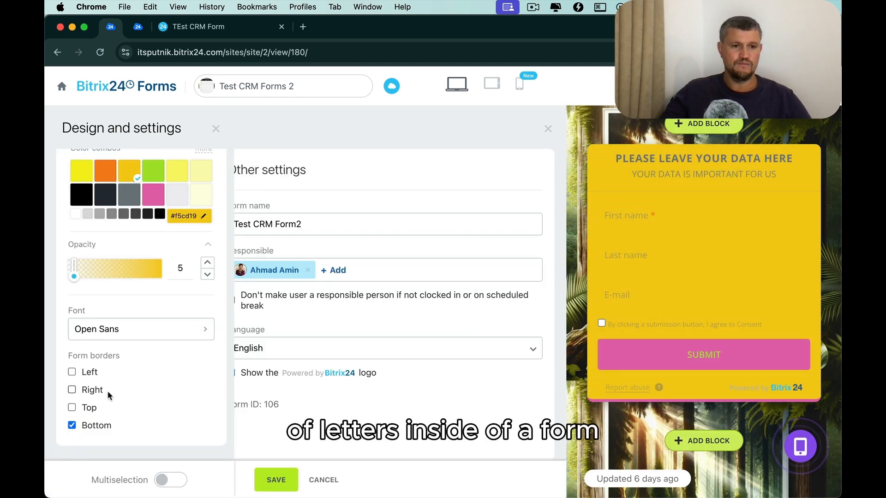
left_click(73, 425)
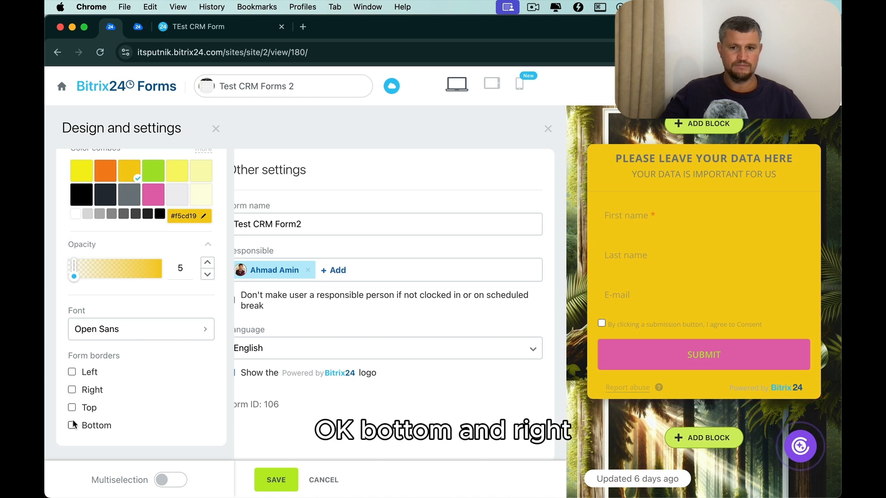
left_click(72, 391)
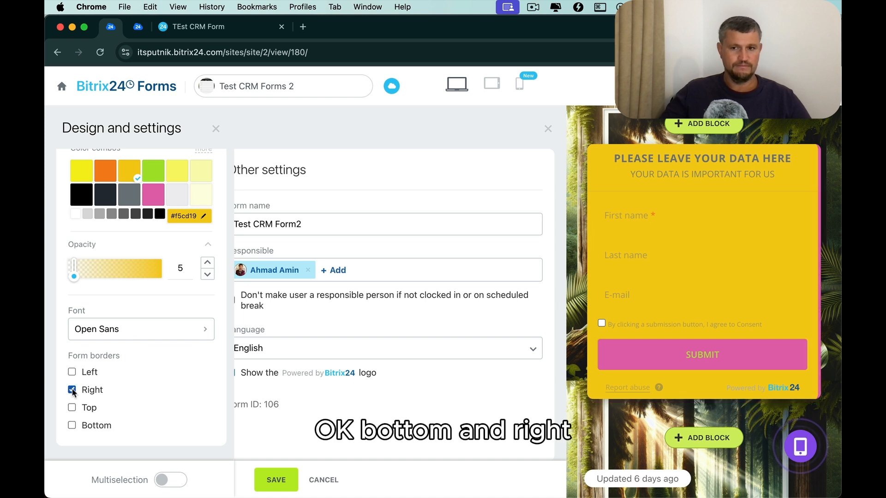
left_click(507, 391)
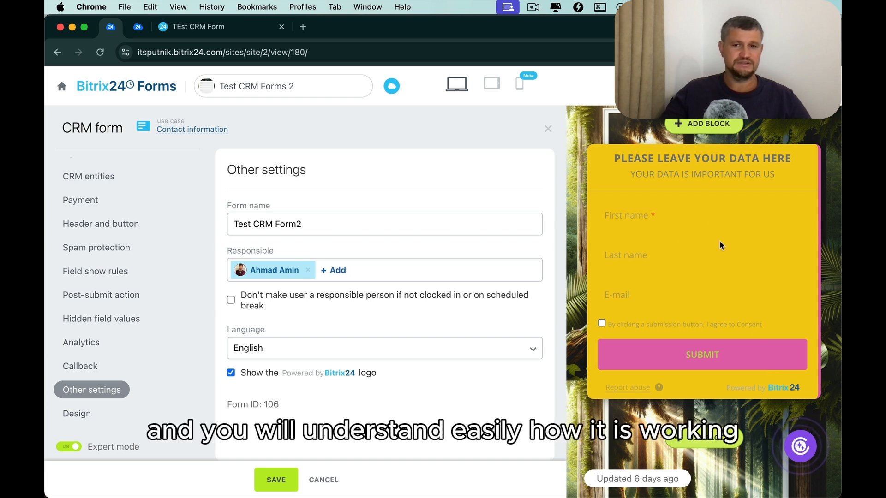
Enable using the form as a callback form and choose Application: callcenter-test as its phone number
left_click(144, 370)
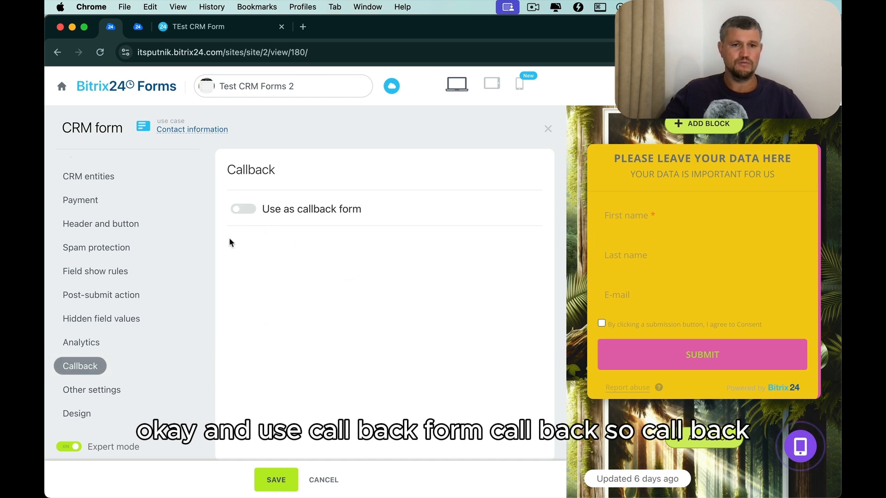
left_click(243, 209)
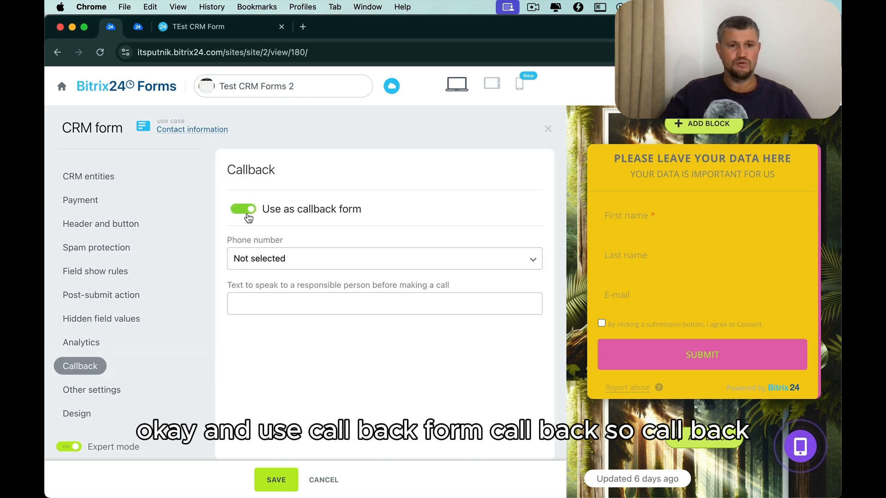
left_click(329, 263)
left_click(358, 229)
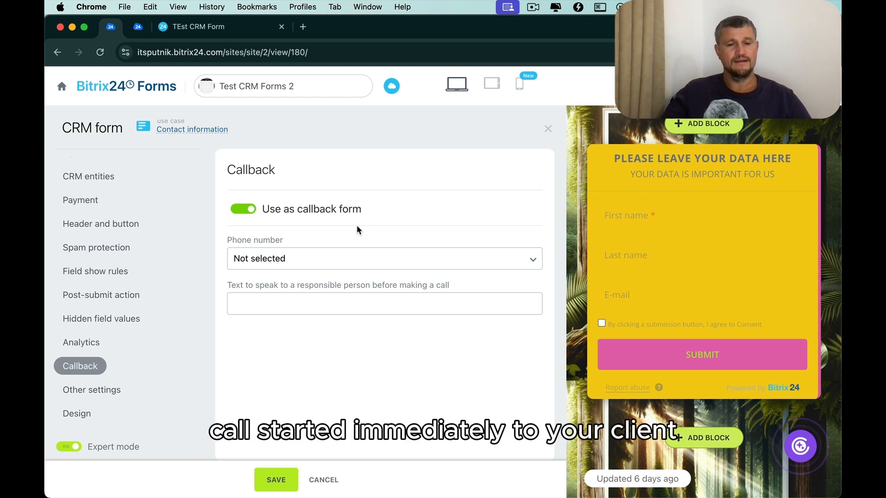
left_click(340, 264)
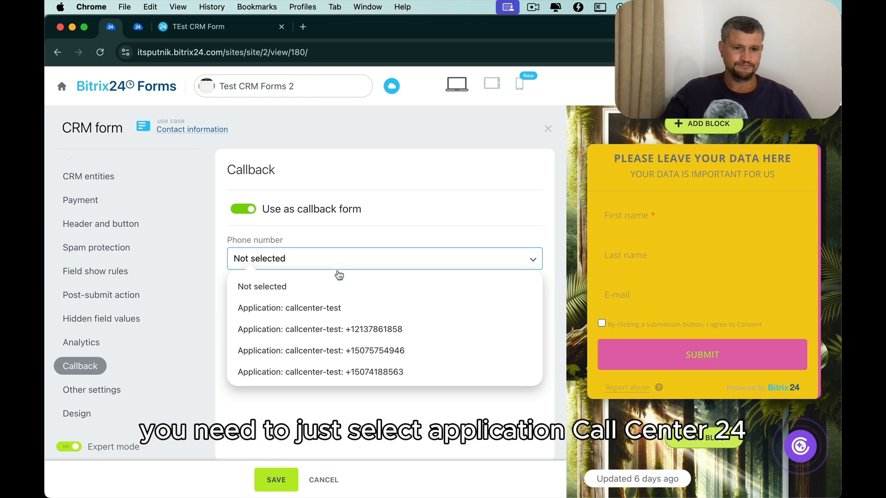
left_click(337, 308)
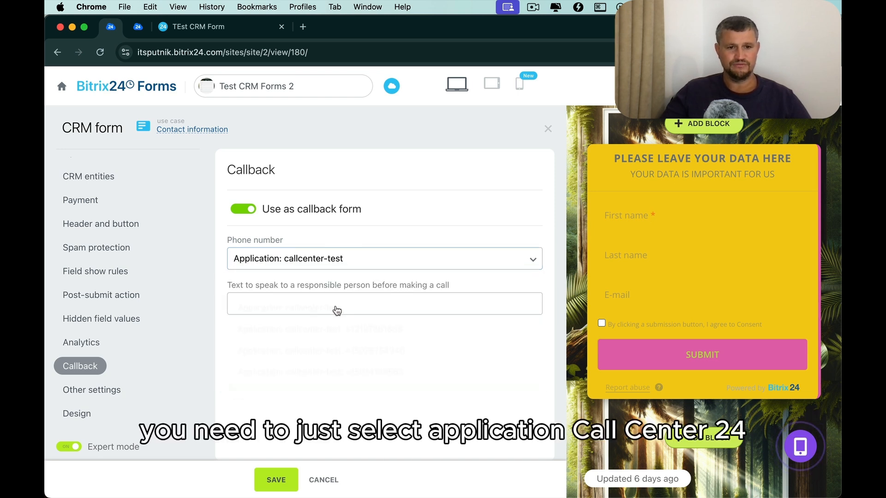
Enter "YOU GOT CALL BACK FORM 1" as the text spoken to the responsible person before a call and save the form
left_click(336, 305)
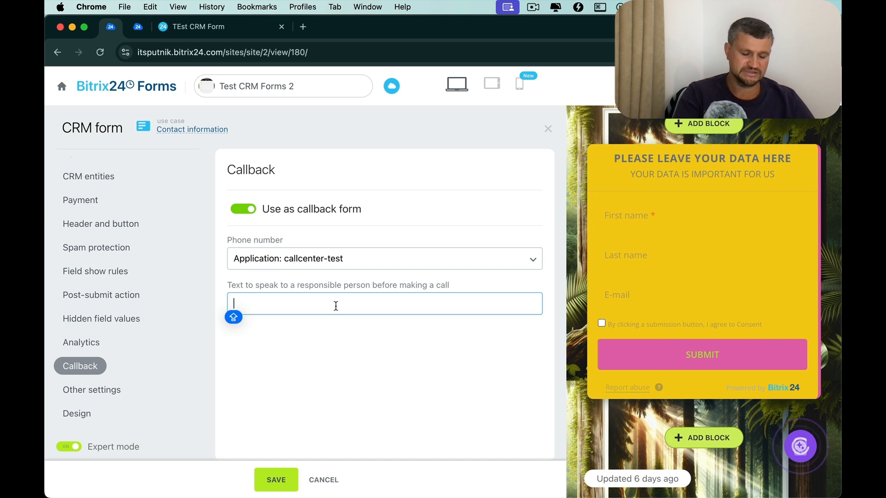
type("YOU GOT CALL BACK")
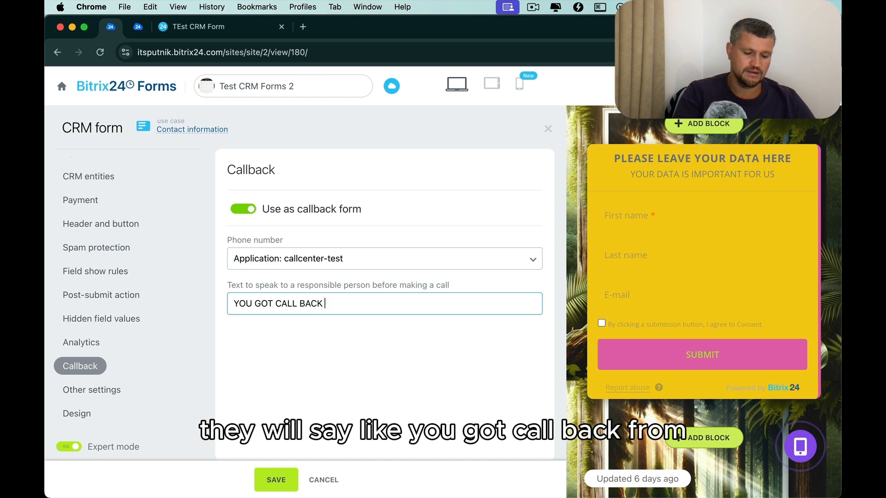
type(" FORM")
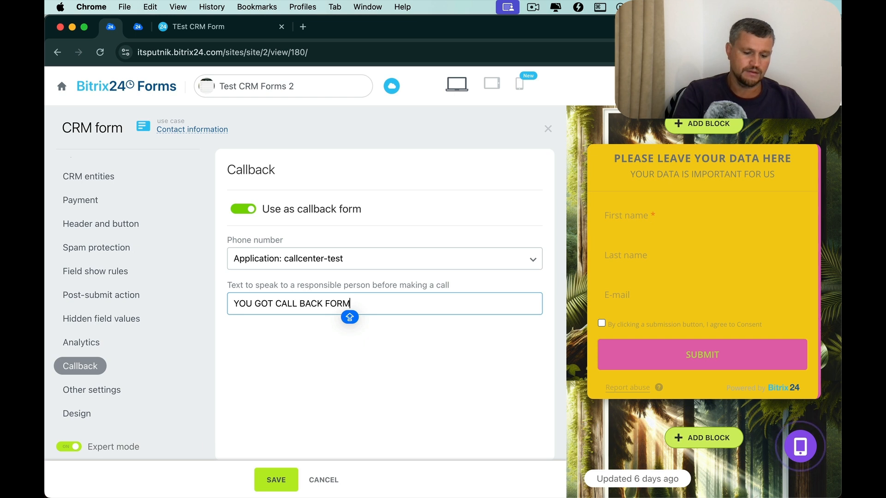
type(" 1")
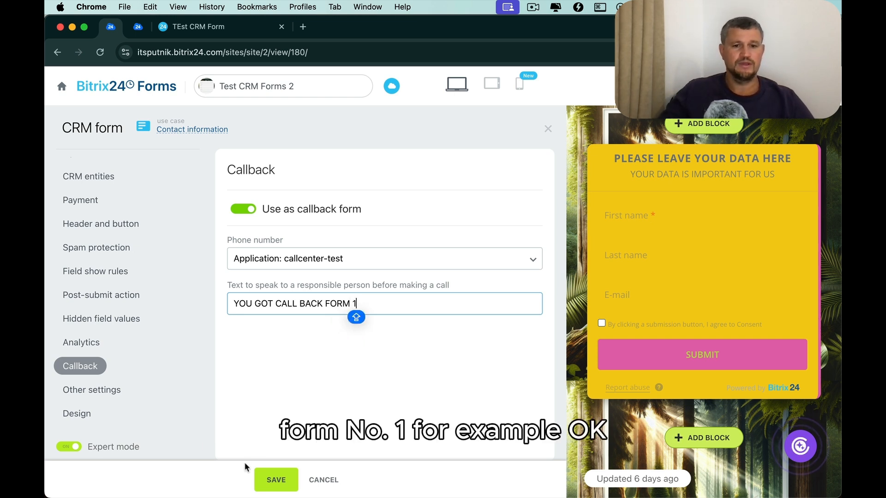
left_click(276, 480)
left_click_drag(252, 304, 362, 309)
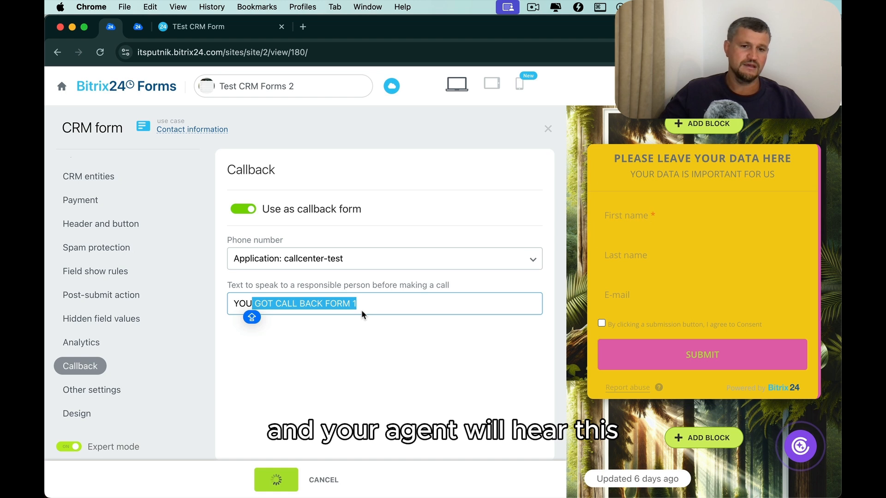